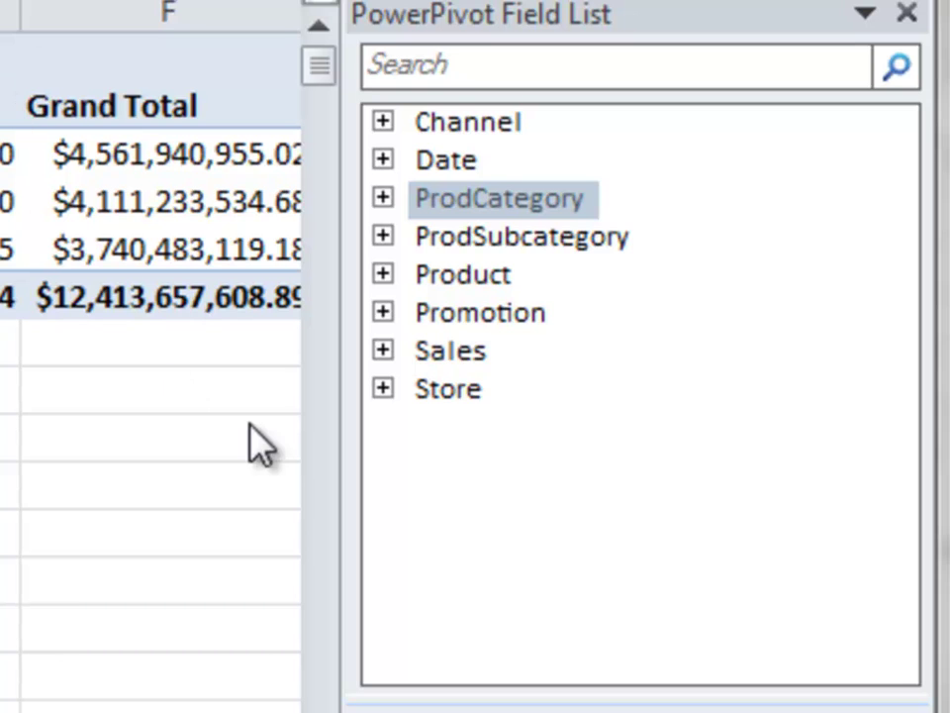
# Step: Expand Product, ProdCategory and ProdSubcategory to show fields like ProductCategoryName and ProductSubcategoryKey
pyautogui.click(384, 273)
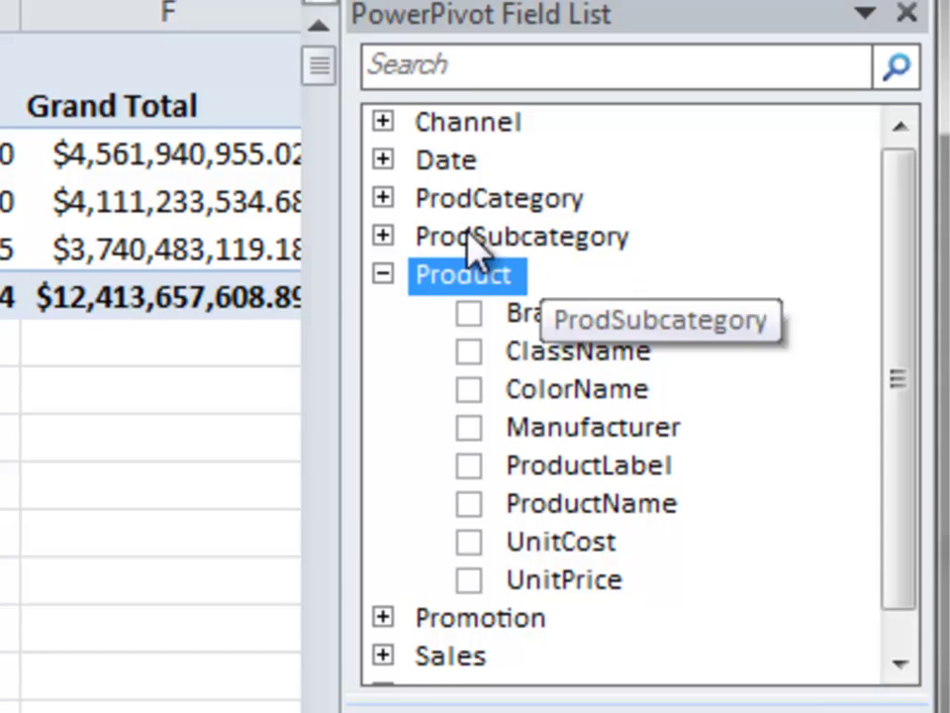
pyautogui.click(383, 199)
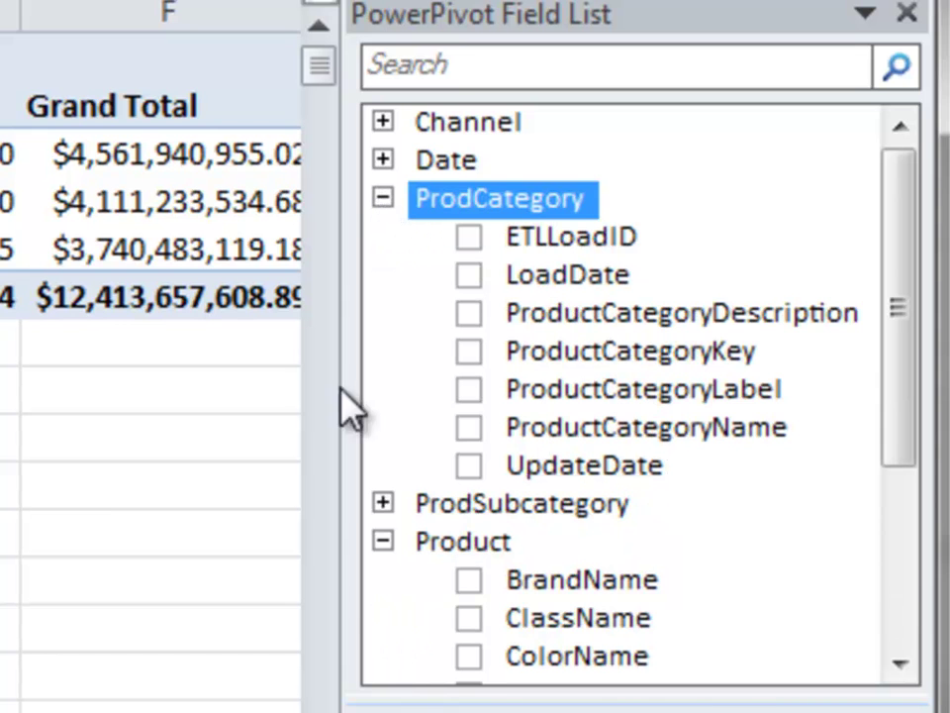
pyautogui.click(383, 503)
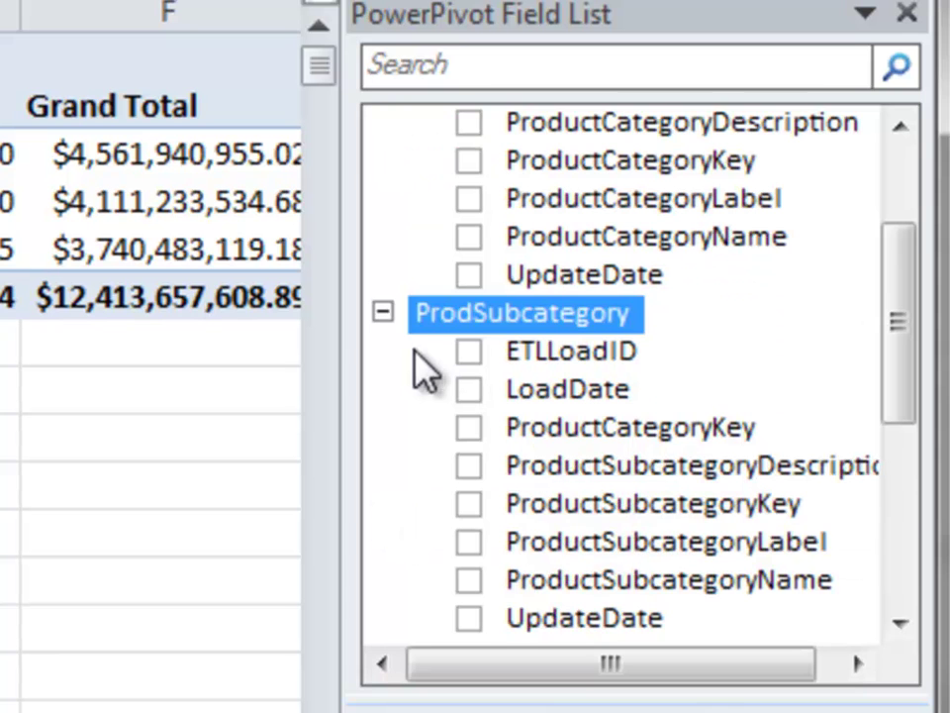
pyautogui.click(383, 312)
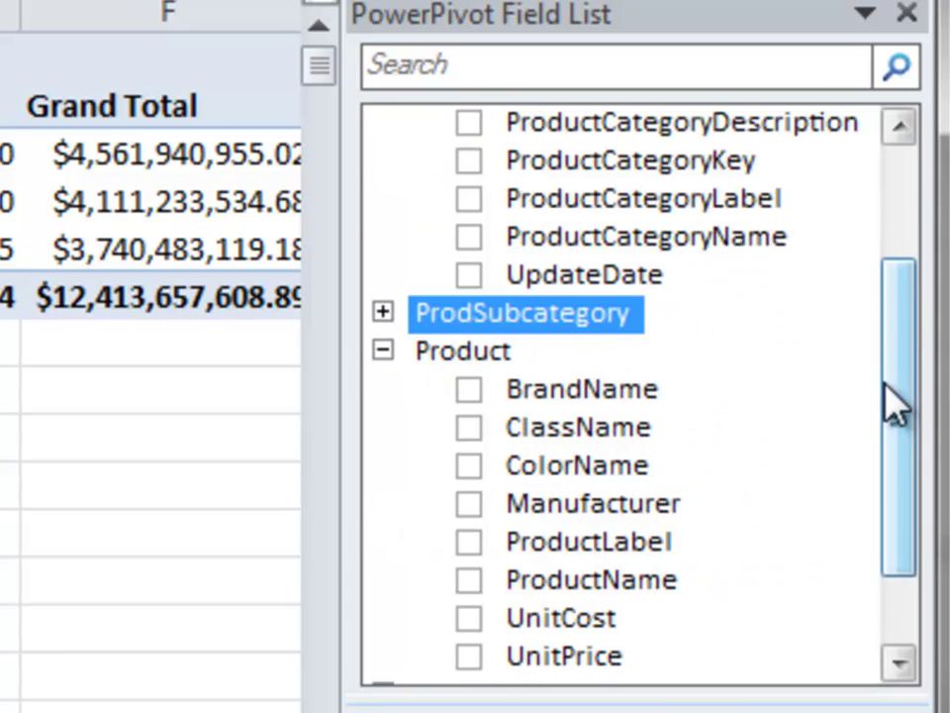
pyautogui.moveTo(890, 403); pyautogui.dragTo(916, 198)
pyautogui.click(383, 199)
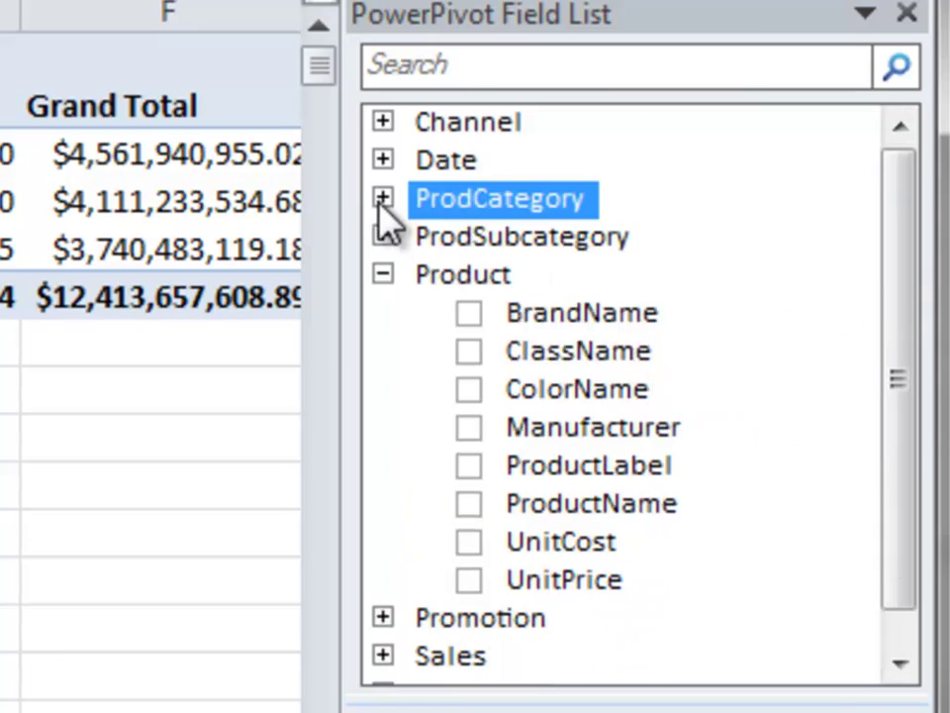
pyautogui.click(383, 199)
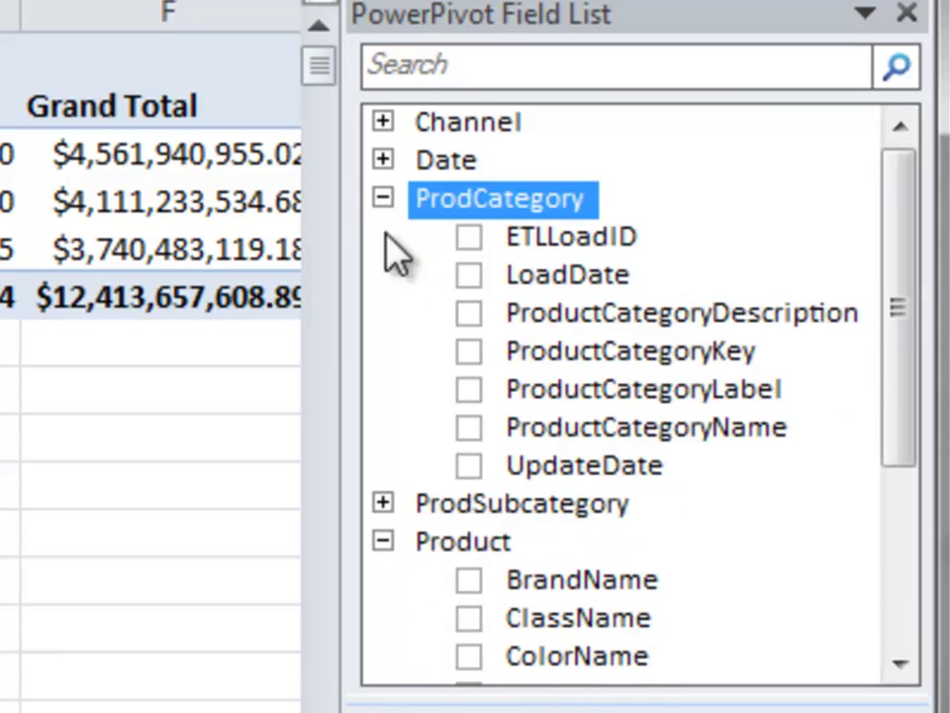
pyautogui.click(383, 503)
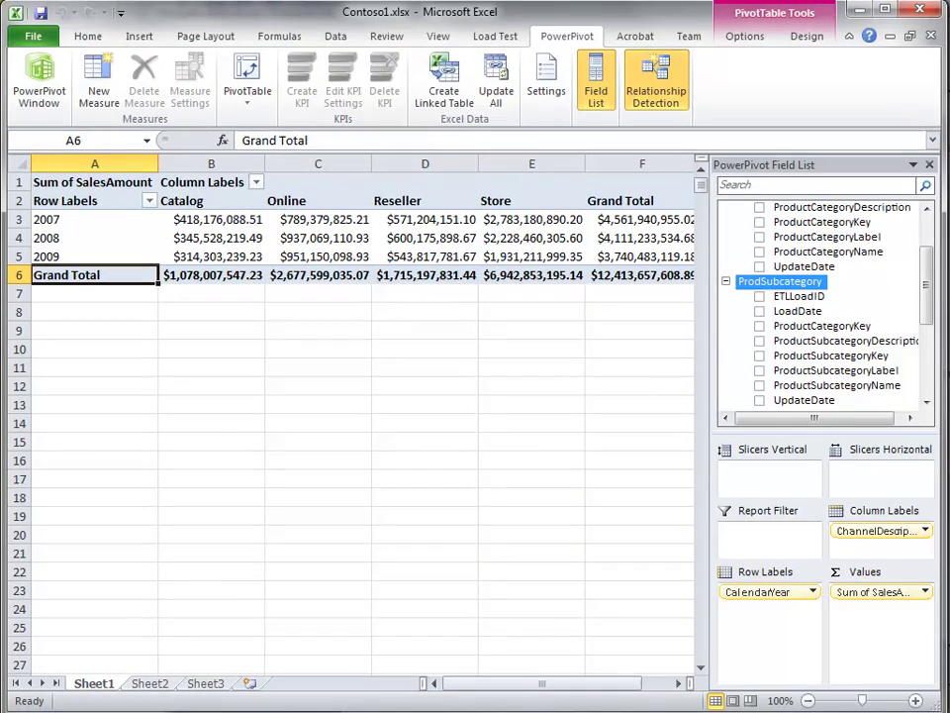
pyautogui.scroll(-1, 934, 286)
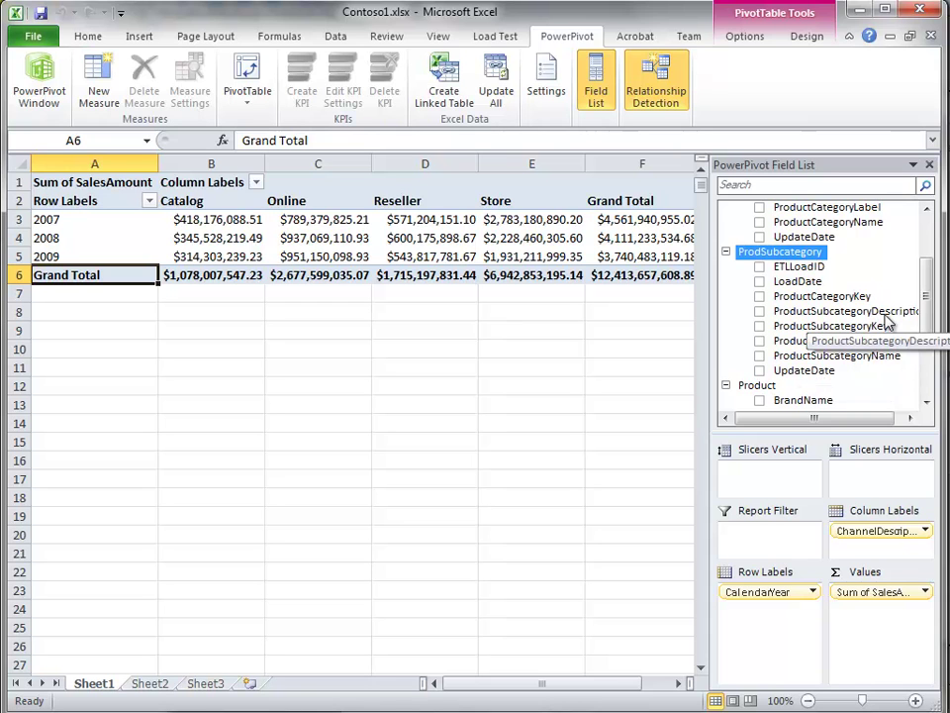
pyautogui.moveTo(926, 297); pyautogui.dragTo(927, 265)
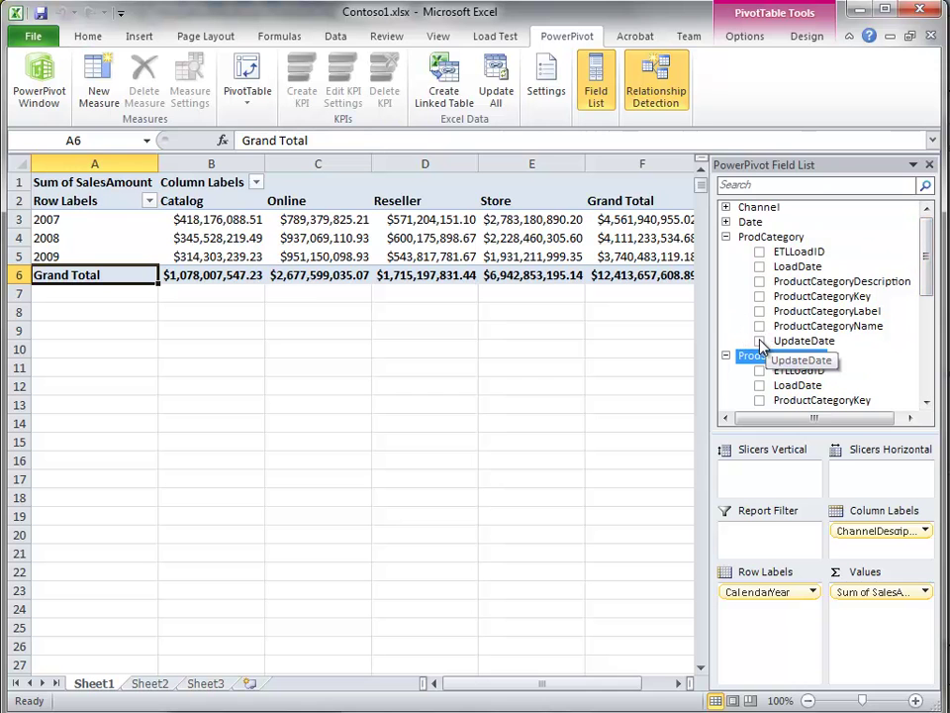
# Step: Add ProductCategoryName to the pivot rows, collapse ProdCategory, and review the result
pyautogui.click(759, 327)
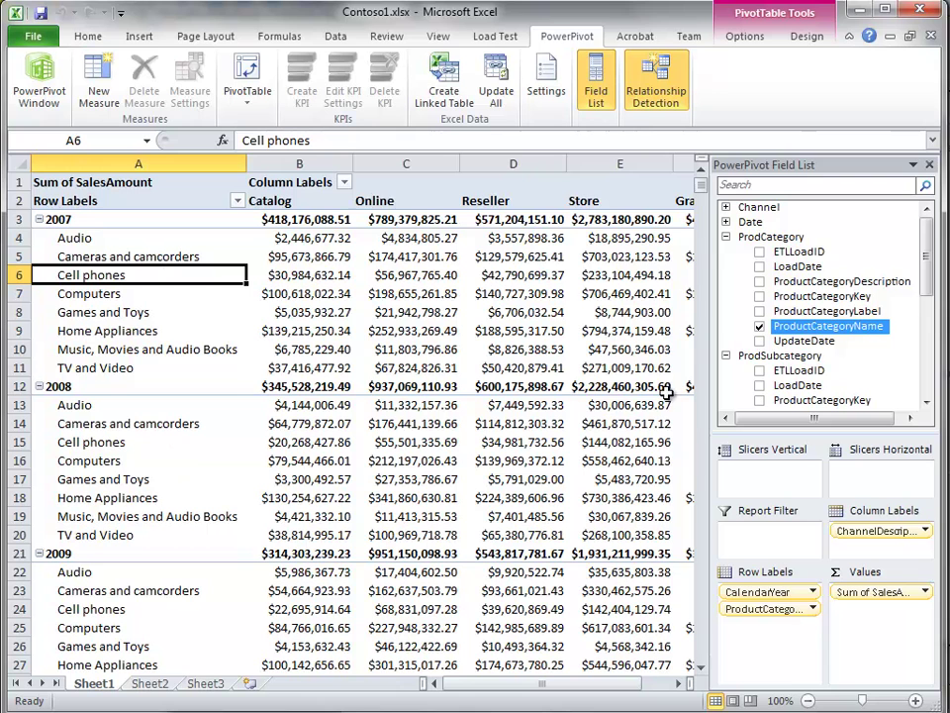
pyautogui.click(735, 238)
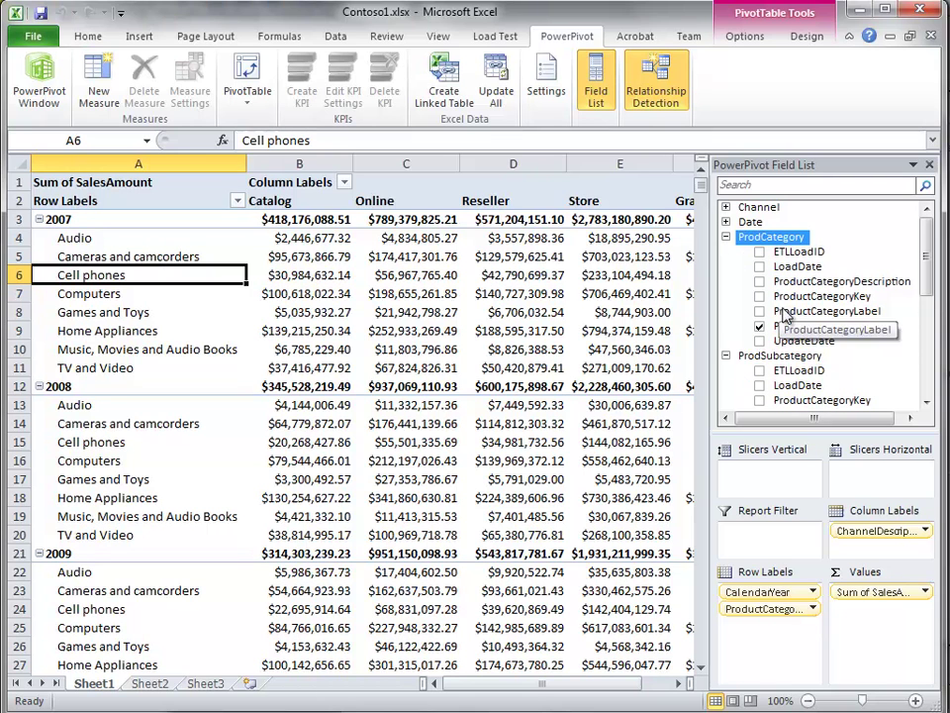
pyautogui.click(725, 240)
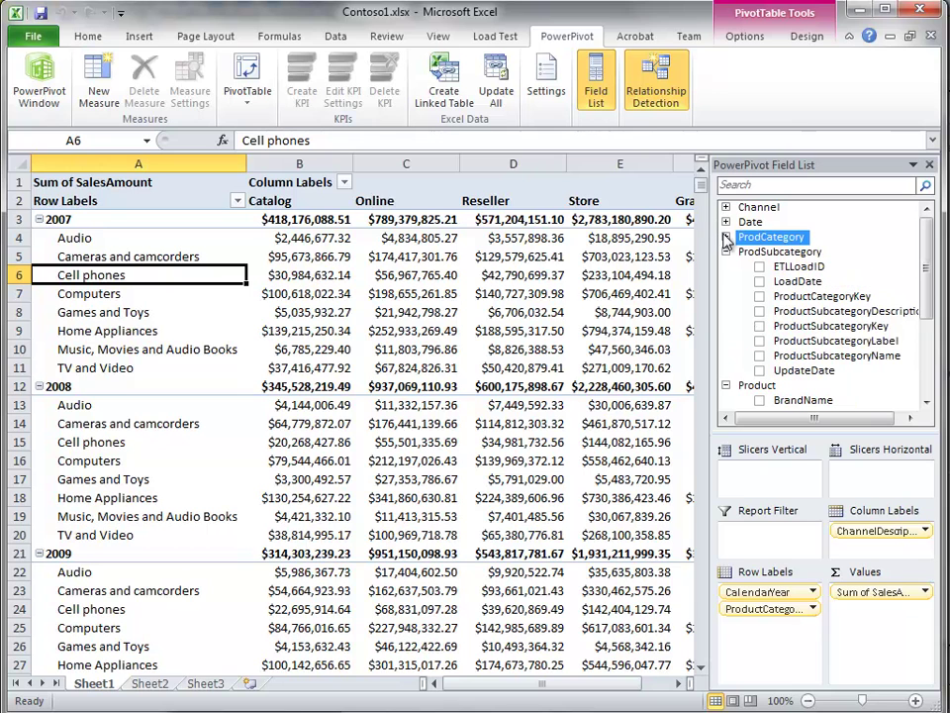
pyautogui.moveTo(925, 282); pyautogui.dragTo(926, 353)
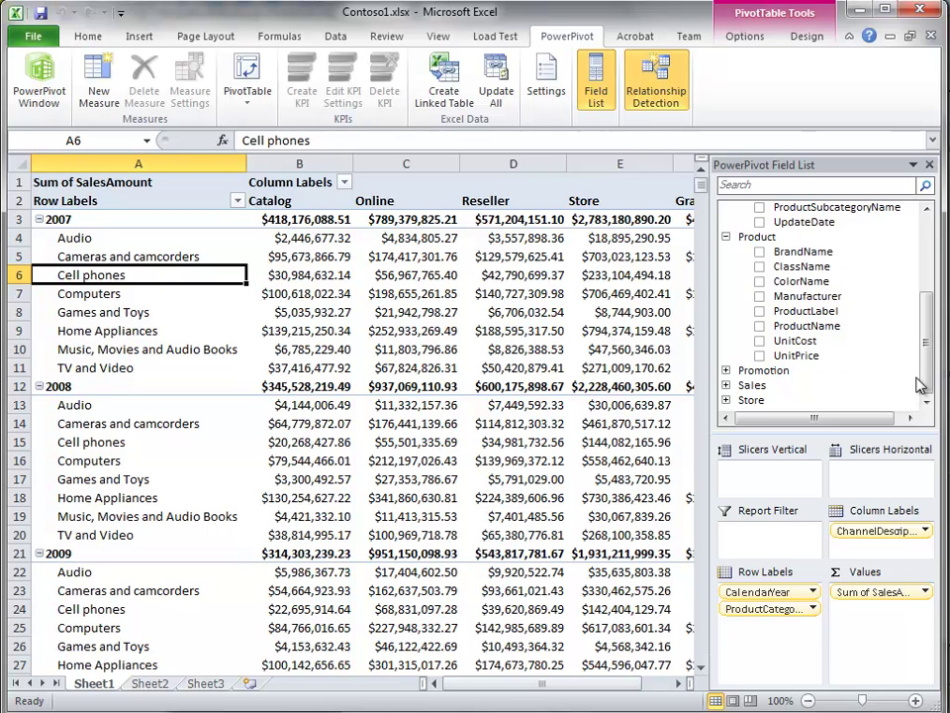
pyautogui.moveTo(925, 387); pyautogui.dragTo(913, 278)
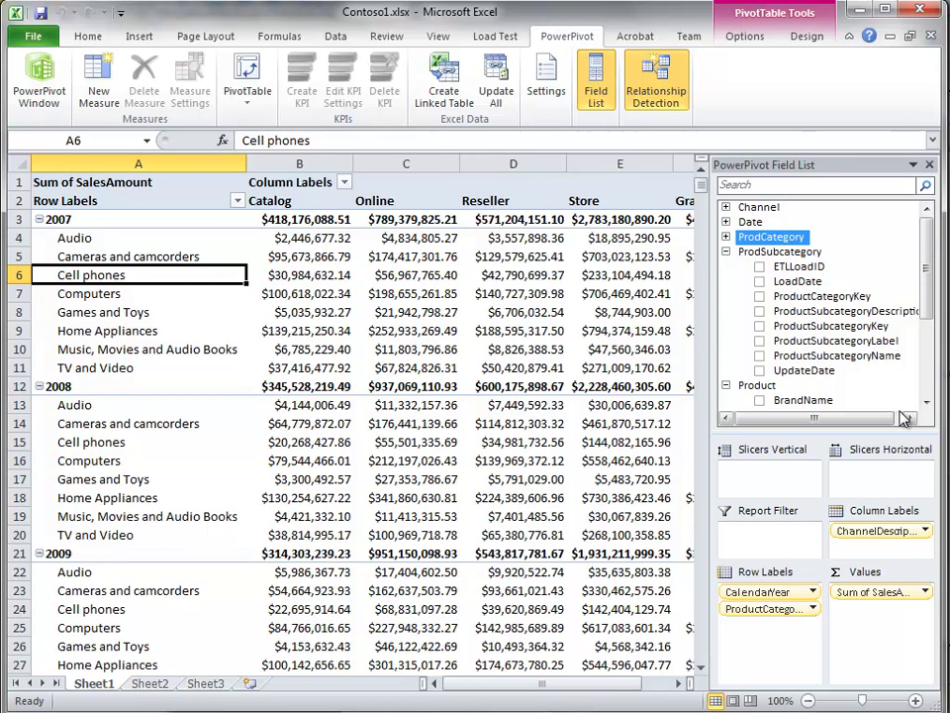
# Step: Collapse ProdSubcategory and Product, then drag ProductCategoryName out of Row Labels
pyautogui.click(726, 251)
pyautogui.click(725, 267)
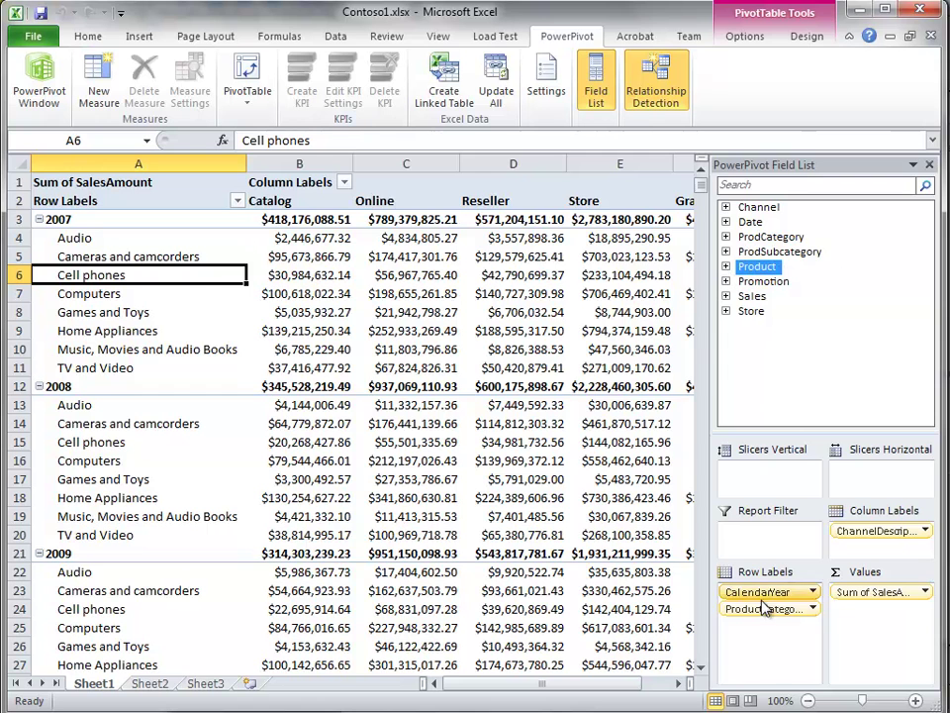
pyautogui.moveTo(764, 607); pyautogui.dragTo(749, 325)
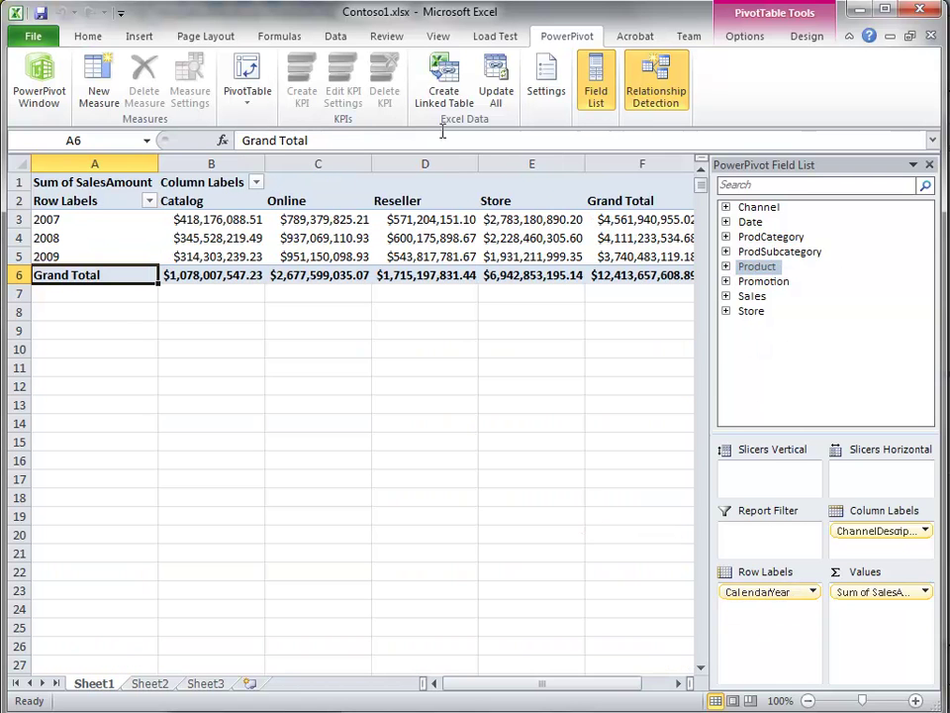
# Step: Open the PowerPivot window and look over the ProdCategory and ProdSubcategory table rows
pyautogui.click(40, 79)
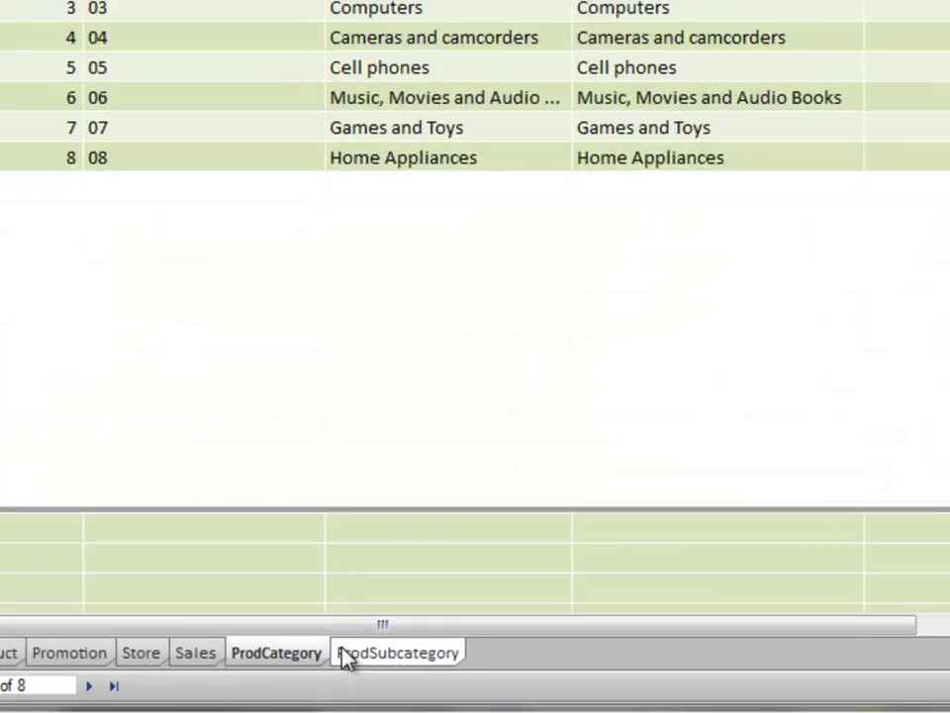
pyautogui.click(378, 673)
pyautogui.click(312, 672)
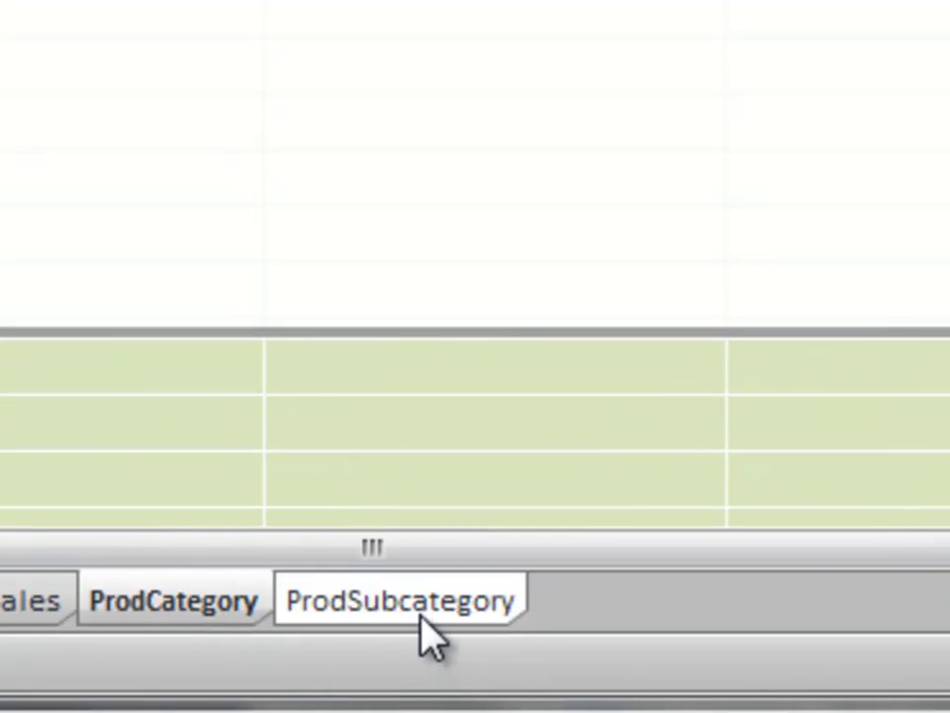
pyautogui.click(431, 636)
pyautogui.click(223, 625)
# Step: Hide the ProdCategory and ProdSubcategory tables from client tools
pyautogui.rightClick(222, 626)
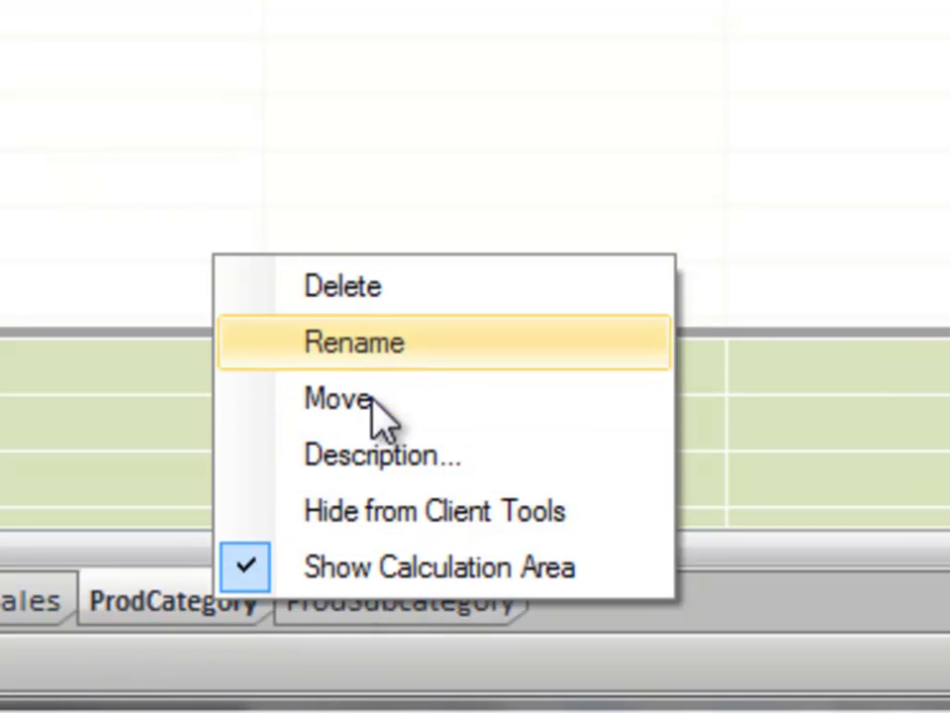
pyautogui.click(371, 505)
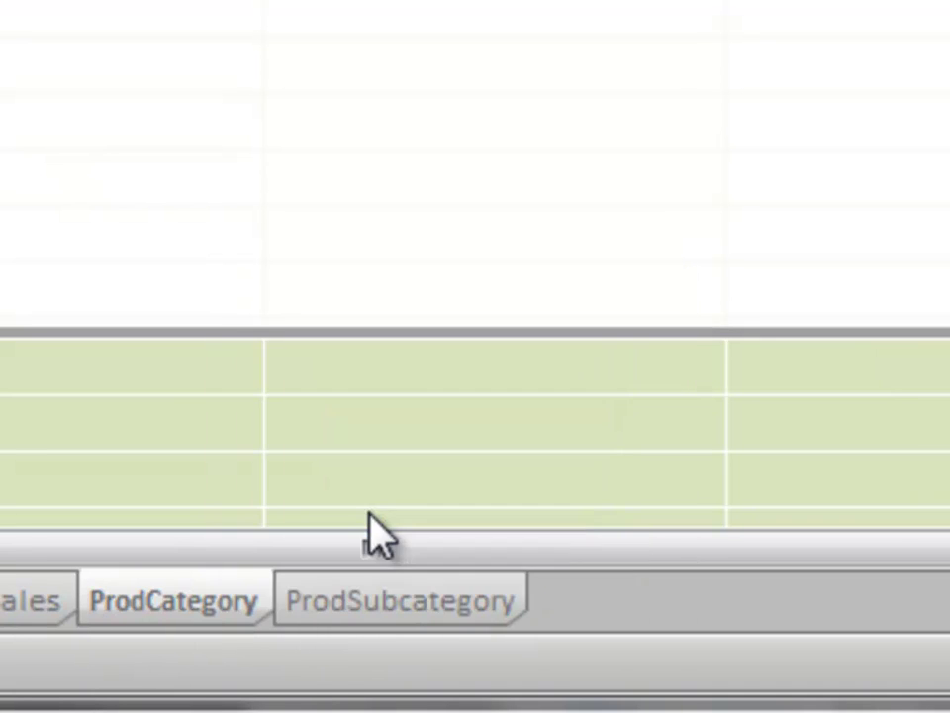
pyautogui.rightClick(371, 628)
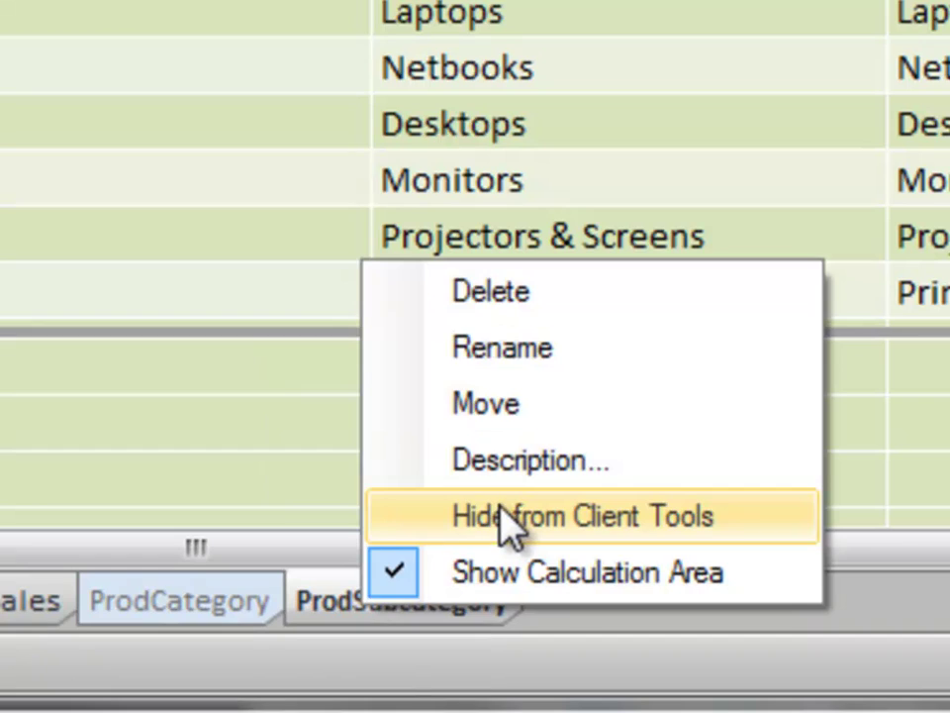
pyautogui.click(547, 517)
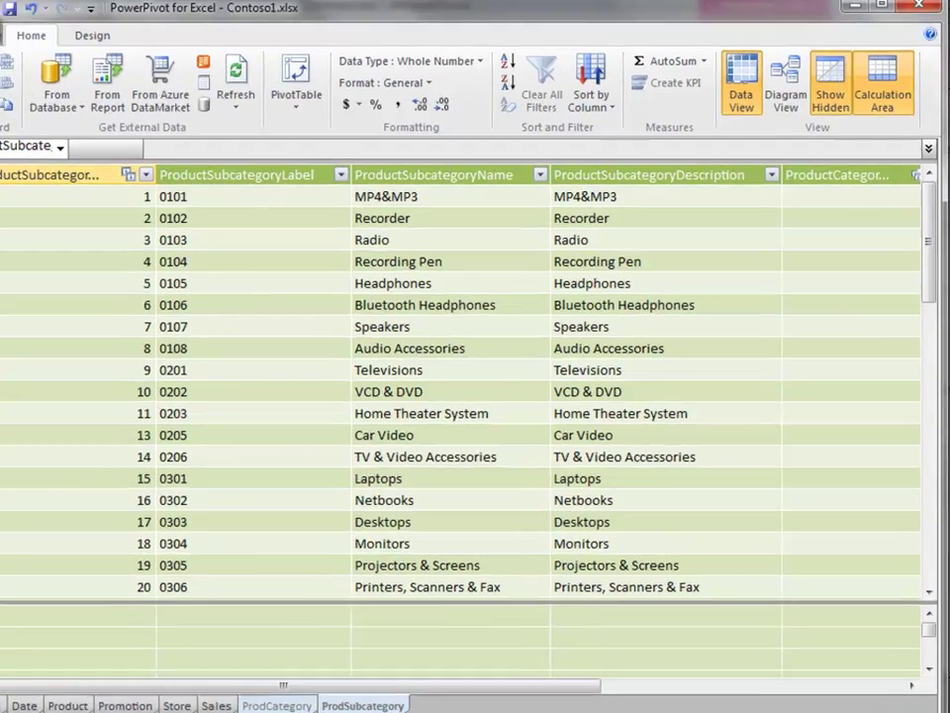
# Step: Refresh Excel's field list, check the Product fields, and return to the PowerPivot window
pyautogui.click(43, 14)
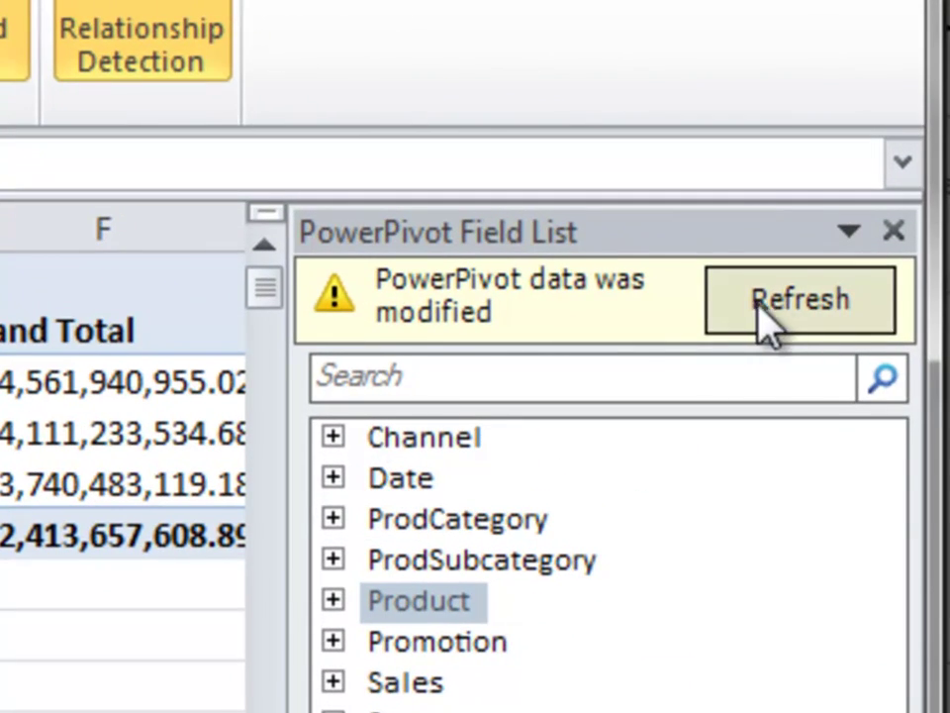
pyautogui.click(857, 319)
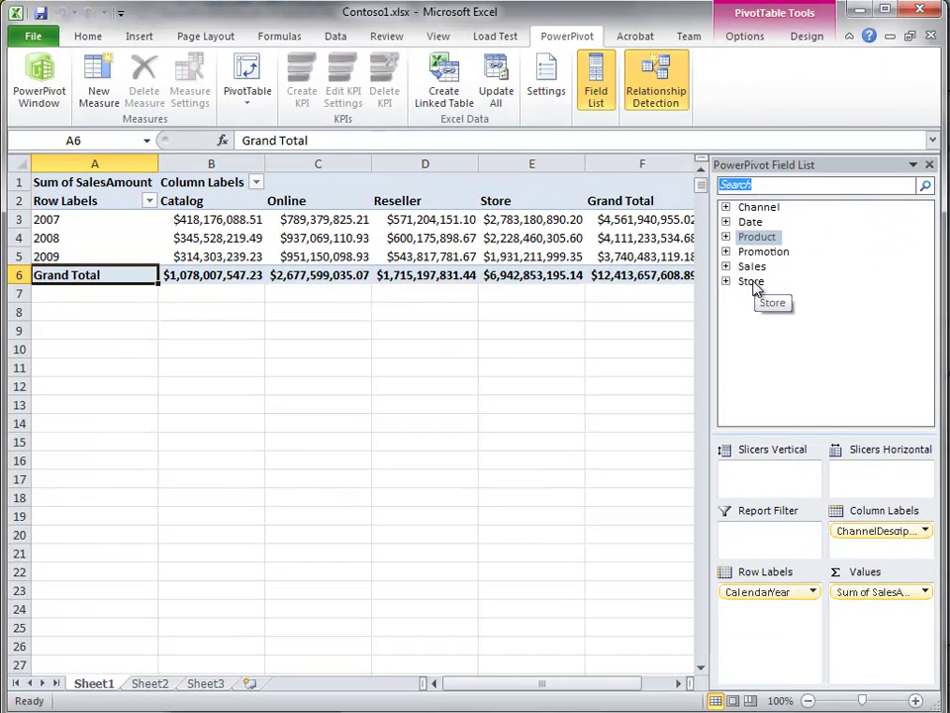
pyautogui.click(728, 238)
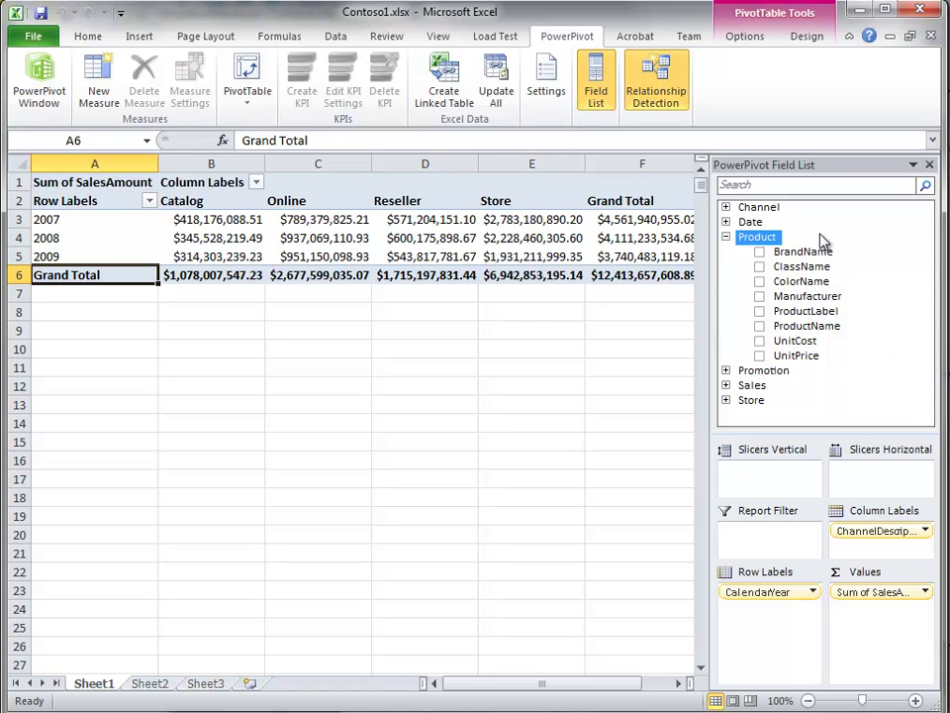
pyautogui.click(728, 238)
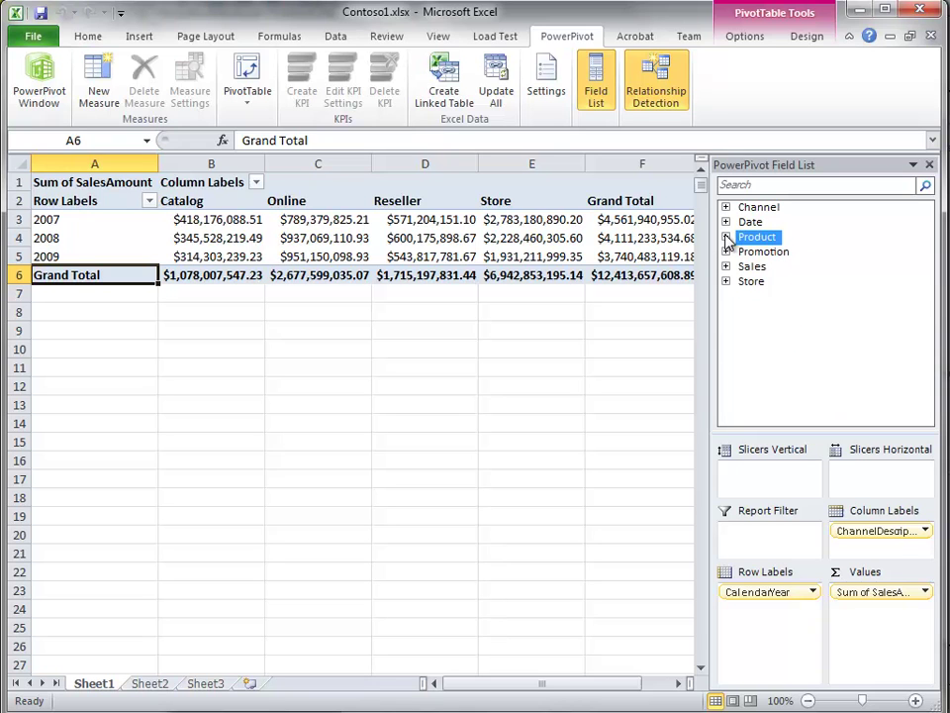
pyautogui.click(41, 91)
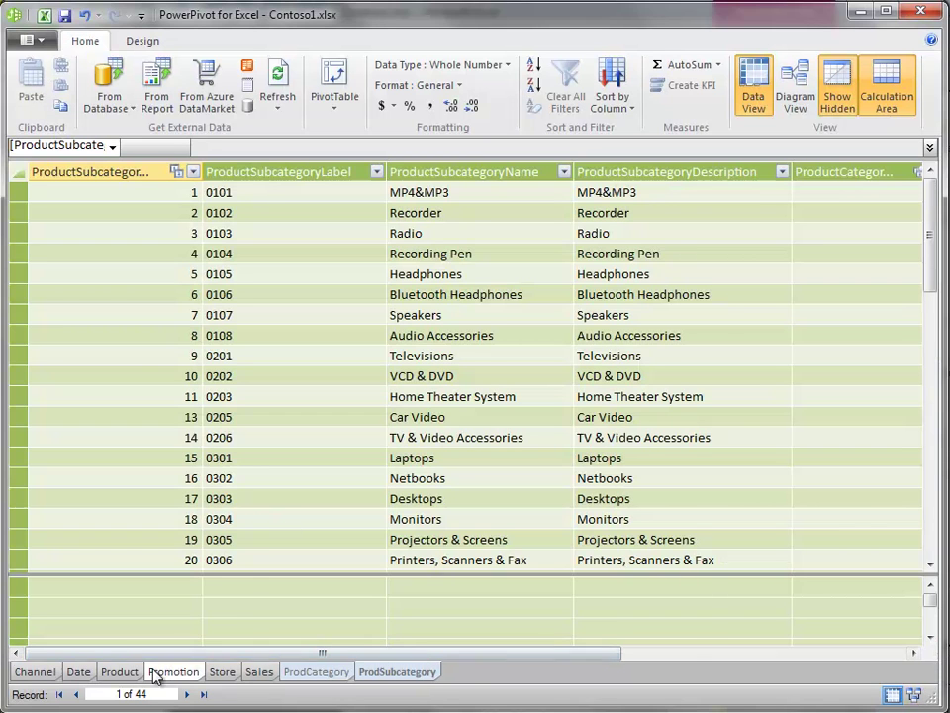
# Step: Add a new column named ProductCategory to the Product table
pyautogui.click(121, 672)
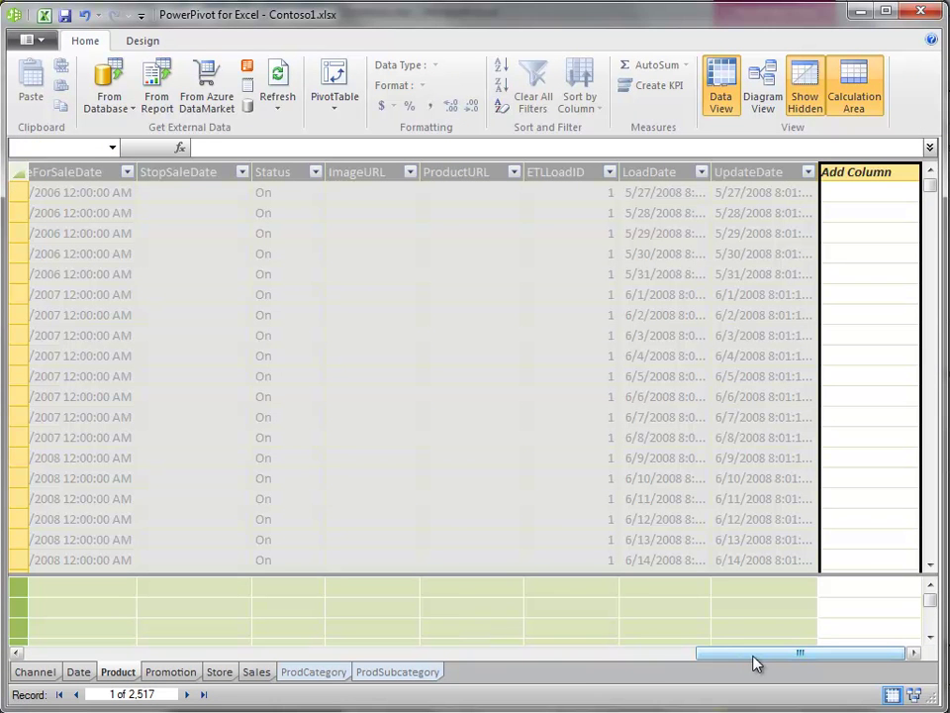
pyautogui.click(847, 192)
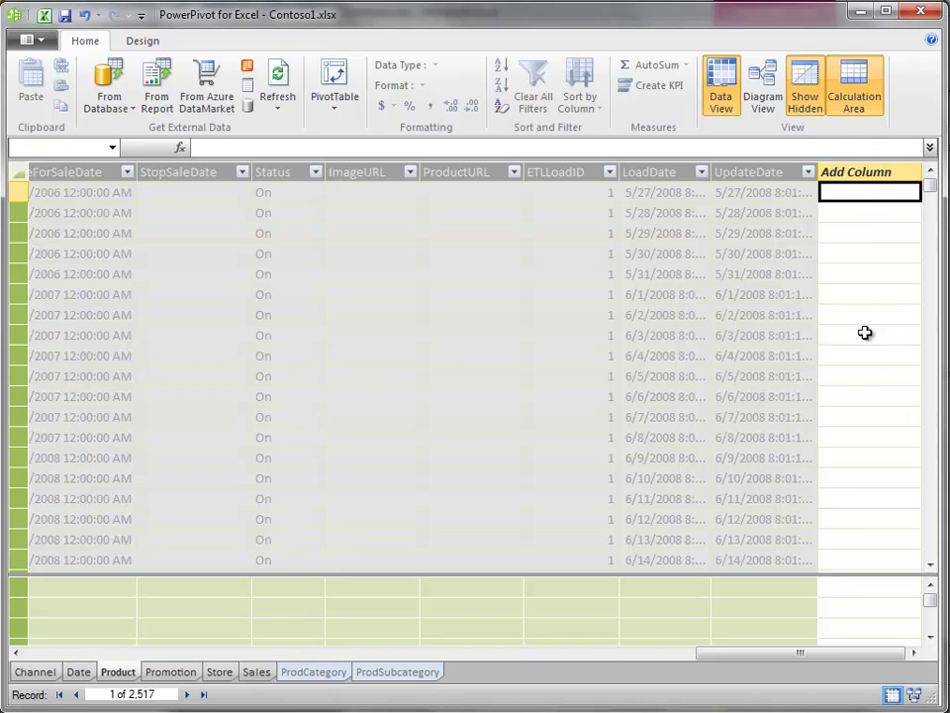
pyautogui.click(866, 172)
pyautogui.doubleClick(866, 173)
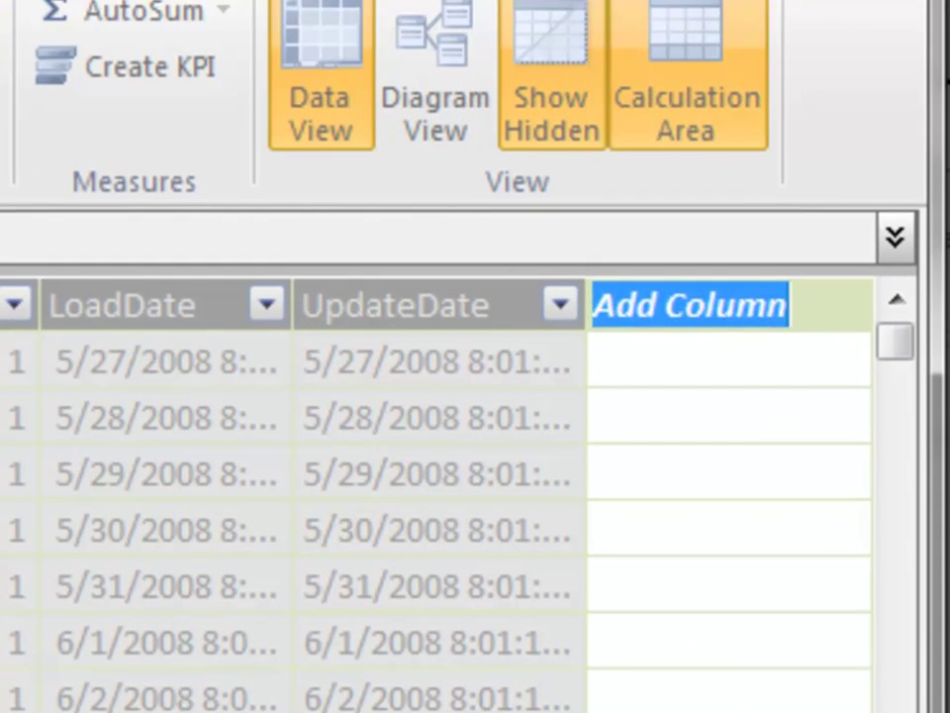
pyautogui.write('ProductCategor')
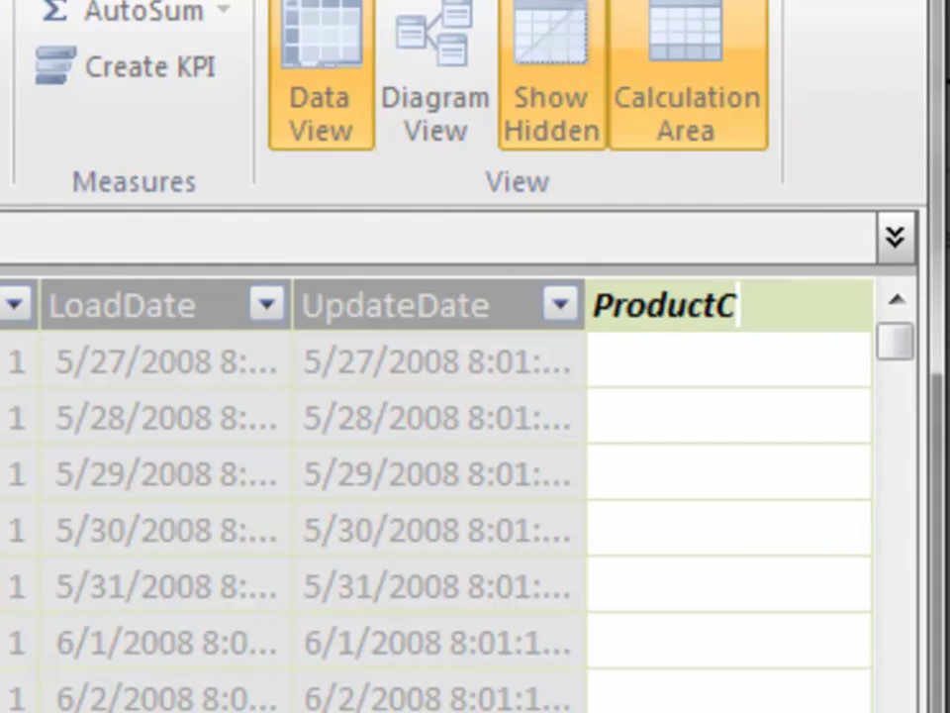
pyautogui.write('y')
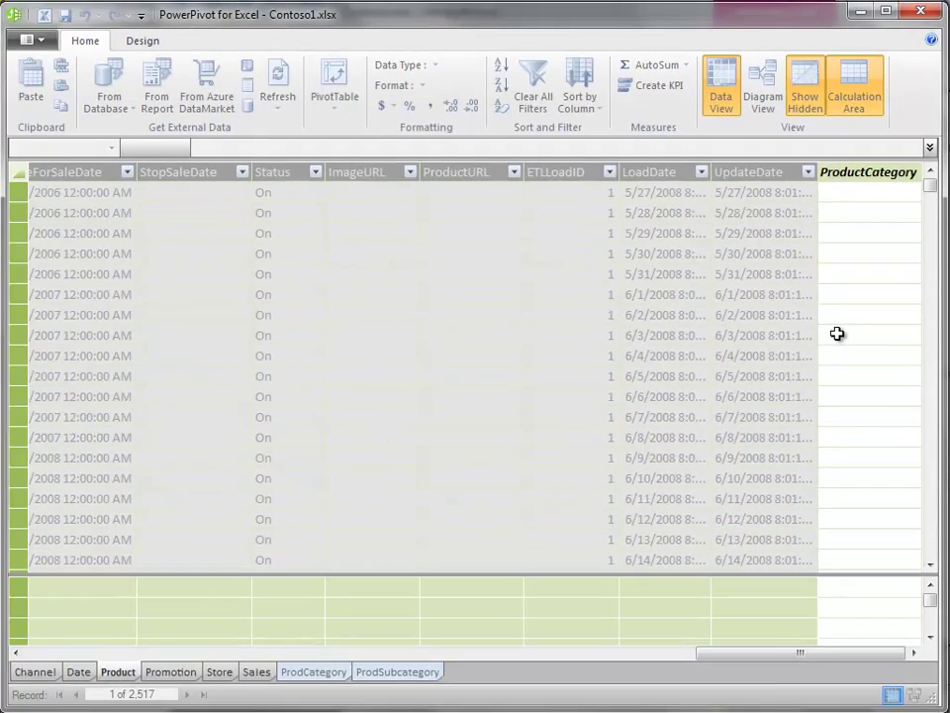
pyautogui.press('Return')
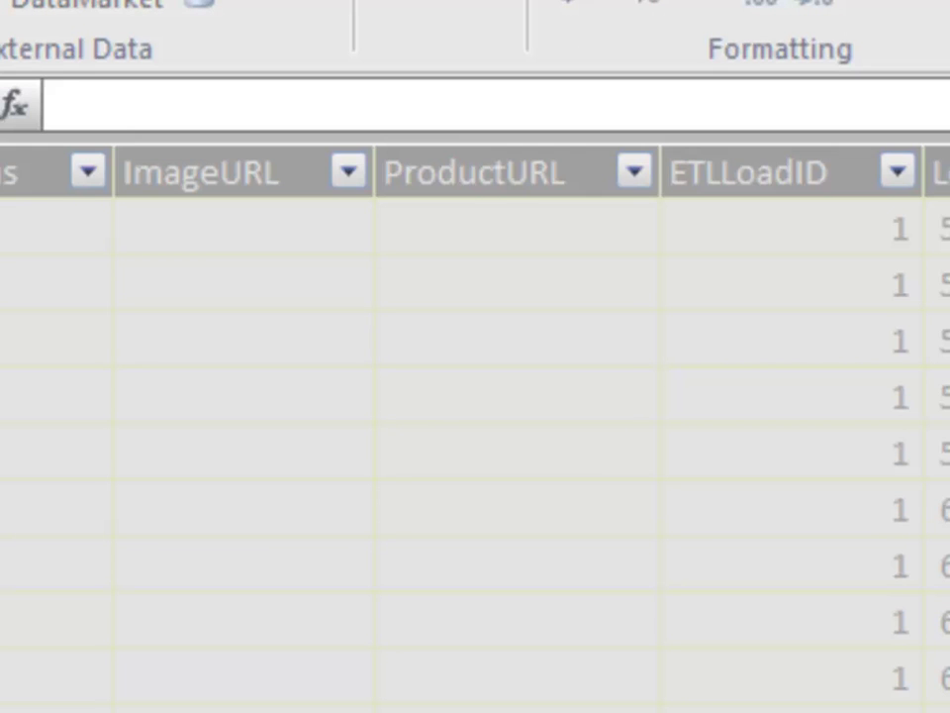
# Step: Give the column the formula =RELATED('ProdCategory'[ProductCategoryName])
pyautogui.write('=REL')
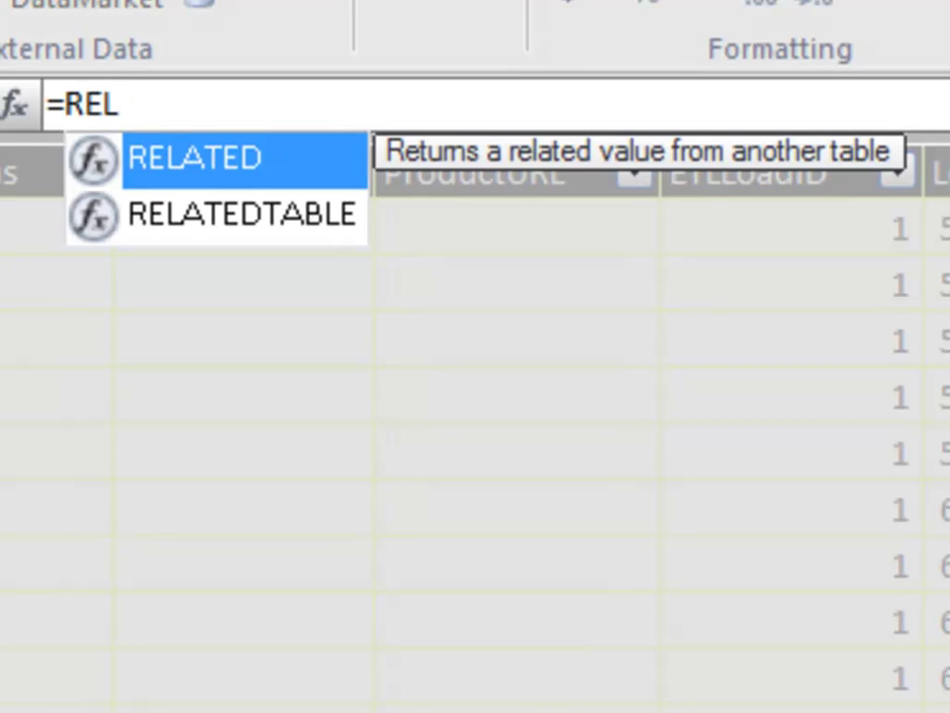
pyautogui.press('Tab')
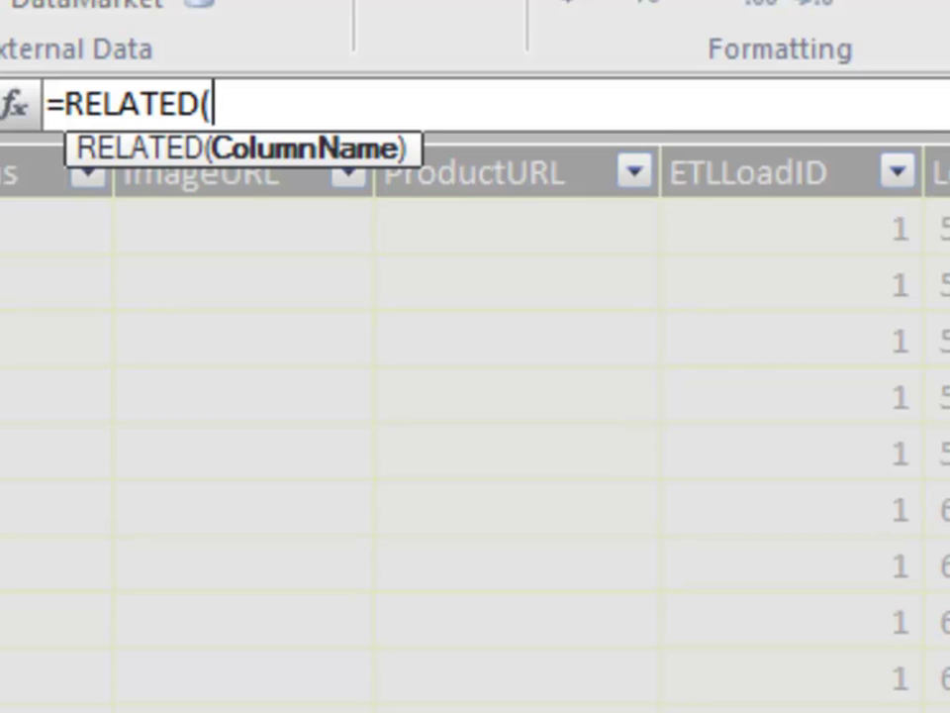
pyautogui.write("'")
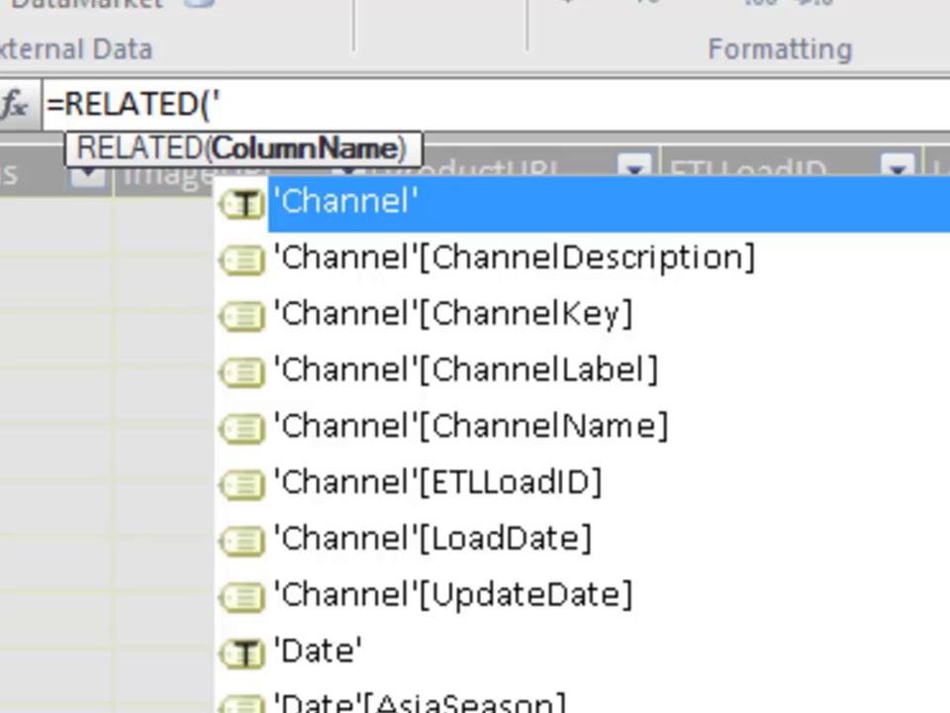
pyautogui.write('Pro')
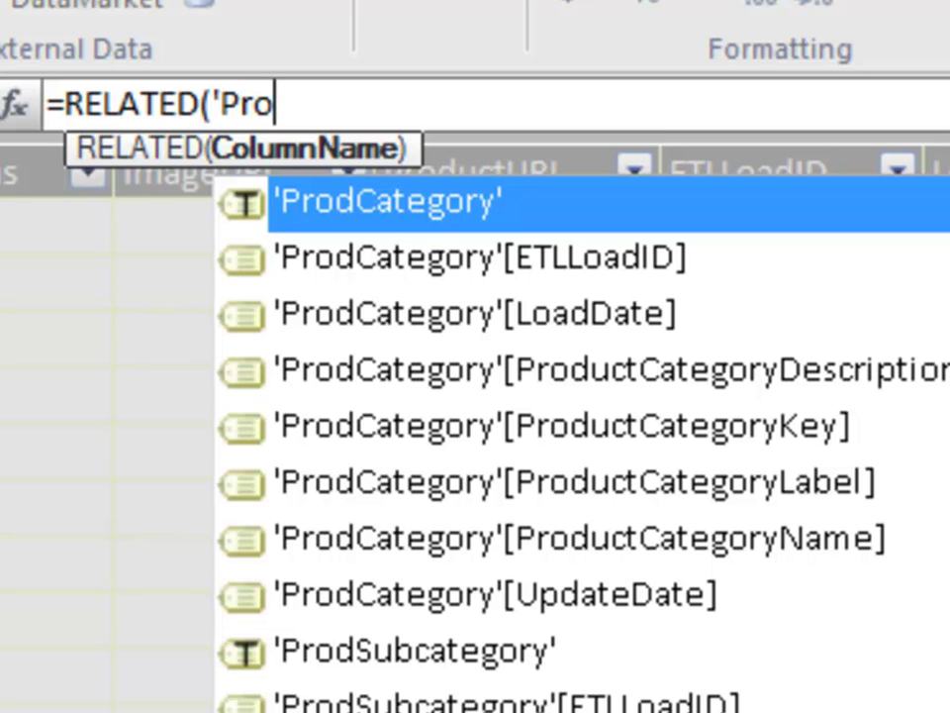
pyautogui.press('Down')
pyautogui.press('Down')
pyautogui.press('Down')
pyautogui.press('Down')
pyautogui.press('Down')
pyautogui.press('Down')
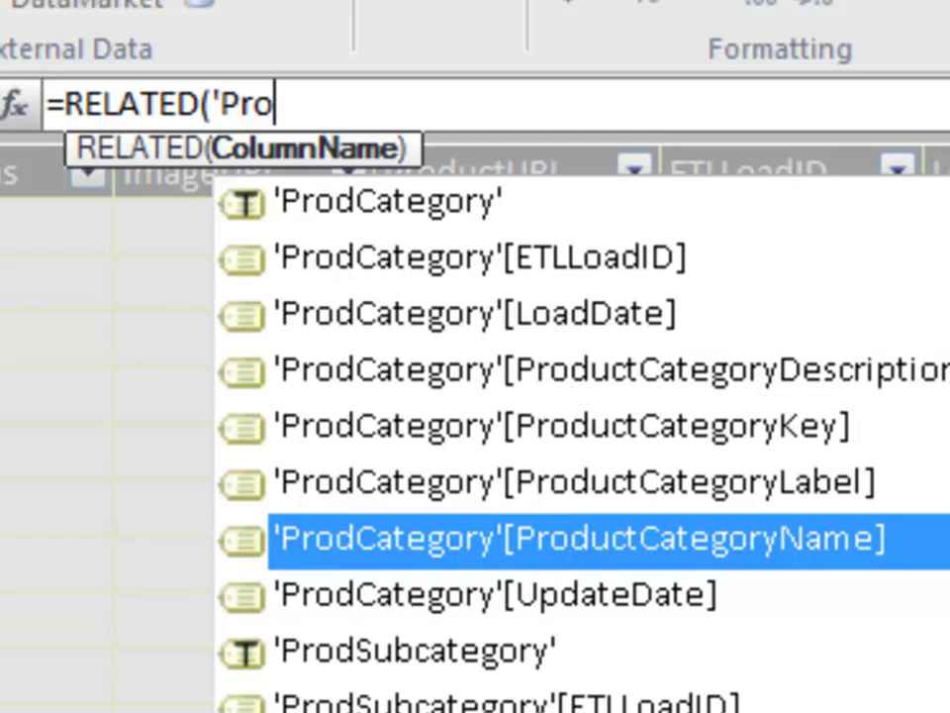
pyautogui.press('Tab')
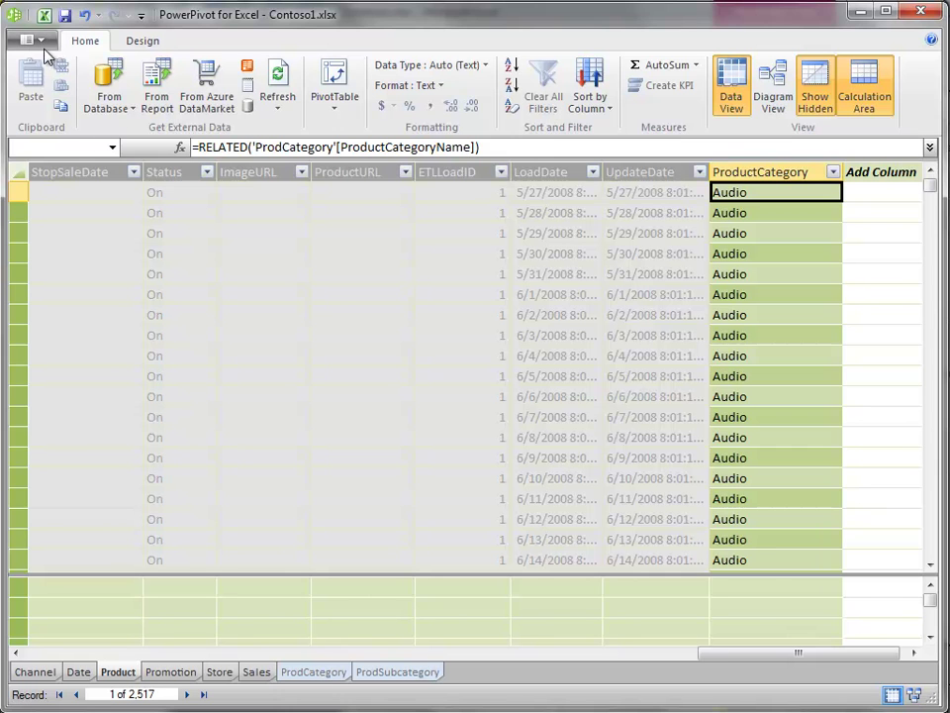
# Step: Refresh Excel's field list, briefly add then remove ProductCategory from pivot rows, and return to PowerPivot
pyautogui.click(43, 15)
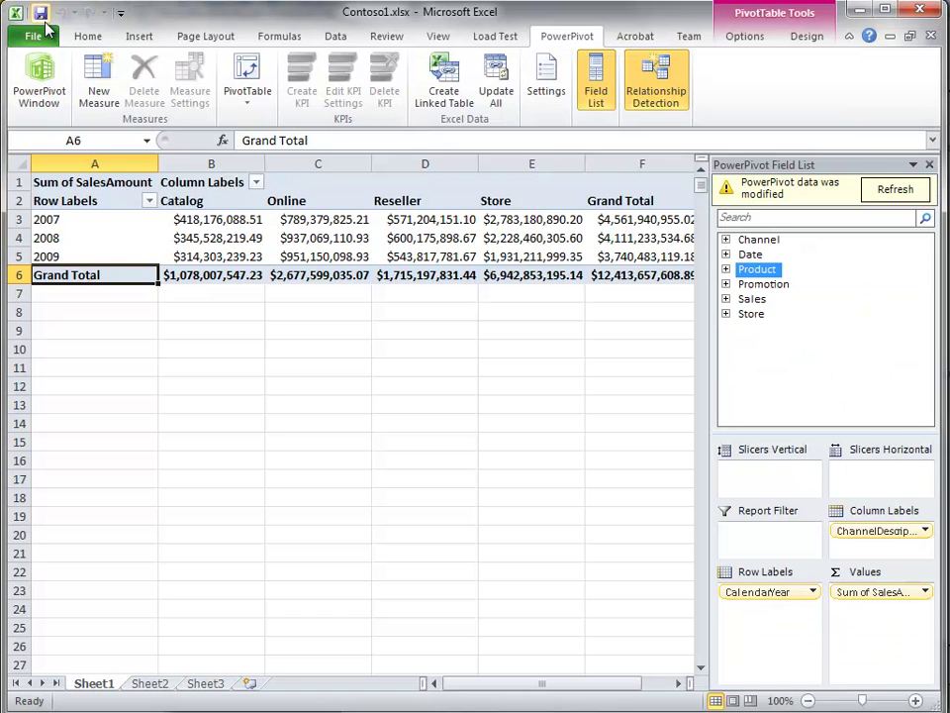
pyautogui.click(897, 188)
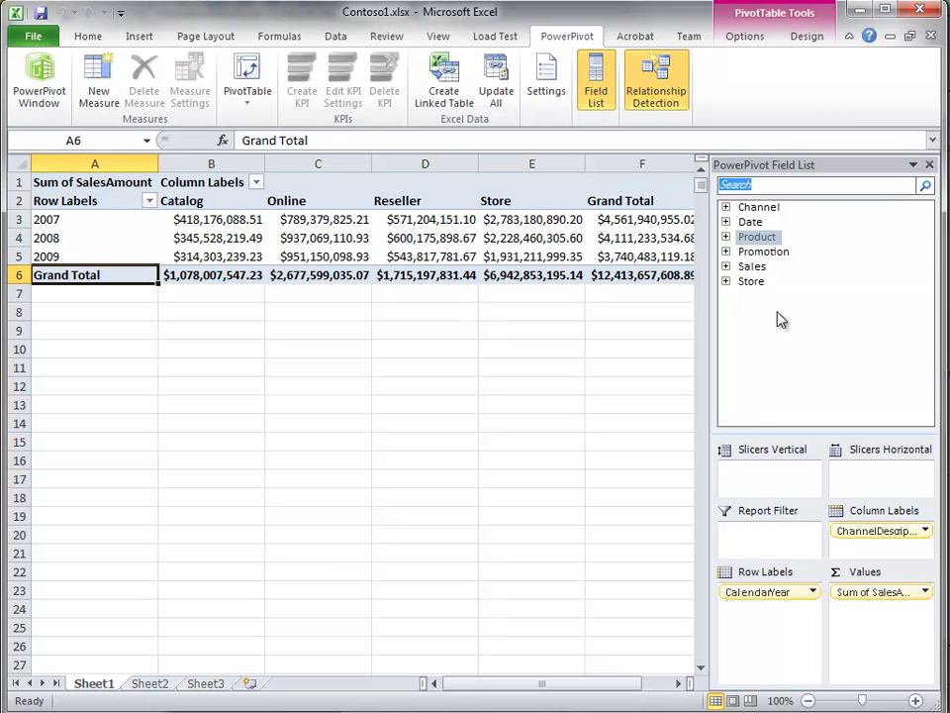
pyautogui.click(725, 237)
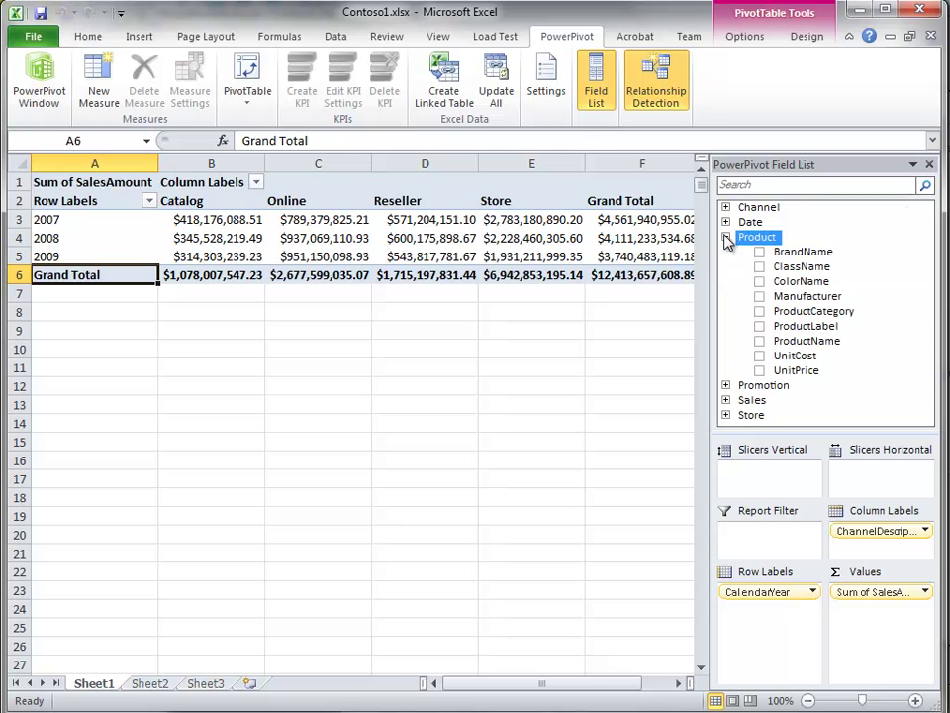
pyautogui.click(759, 312)
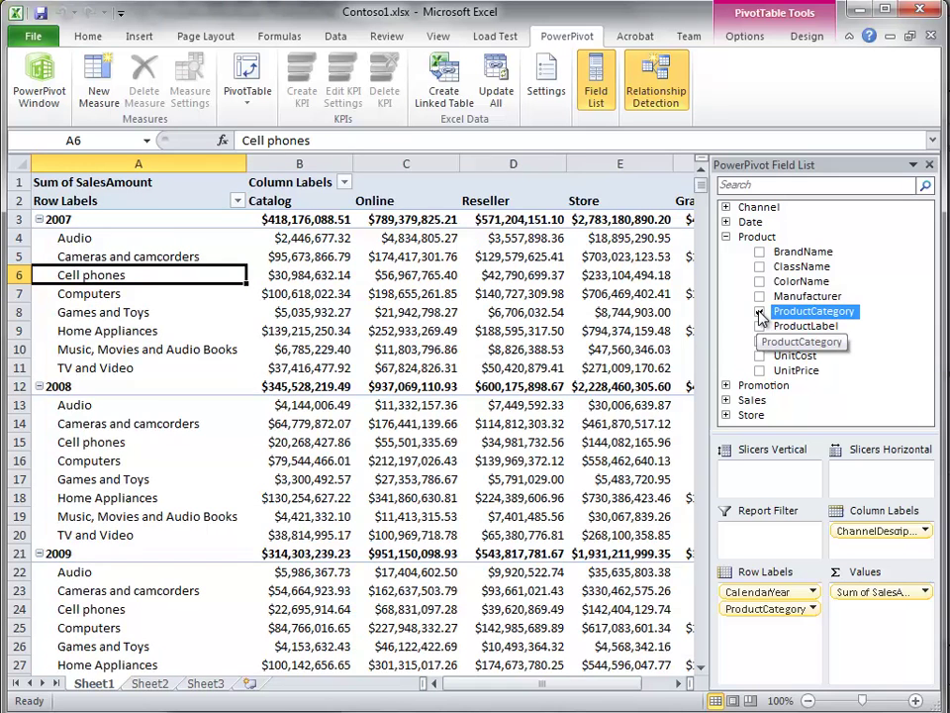
pyautogui.click(759, 312)
pyautogui.click(727, 237)
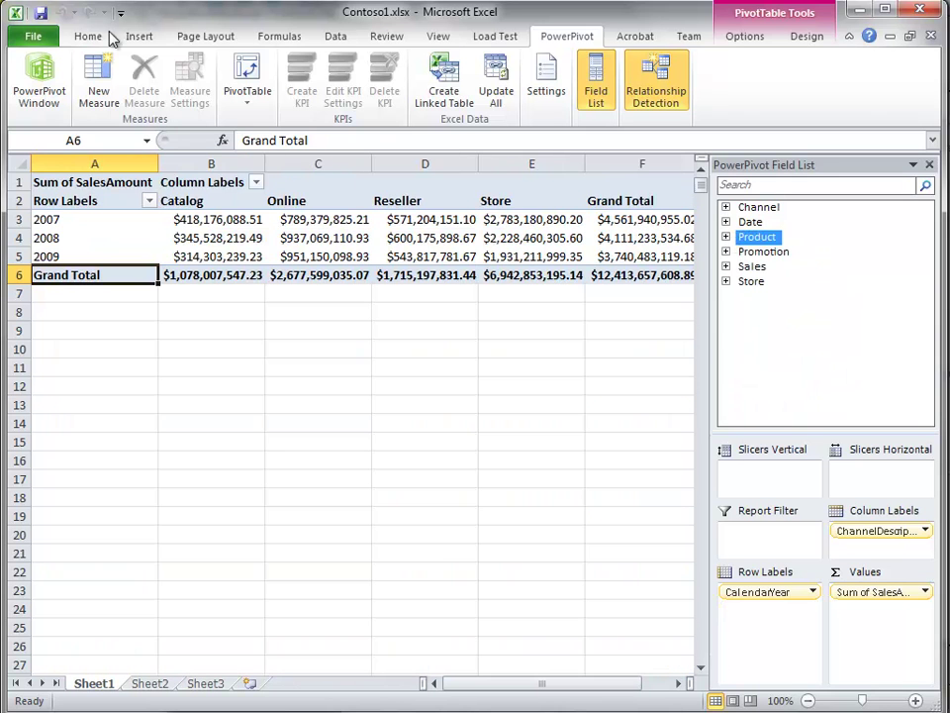
pyautogui.click(36, 97)
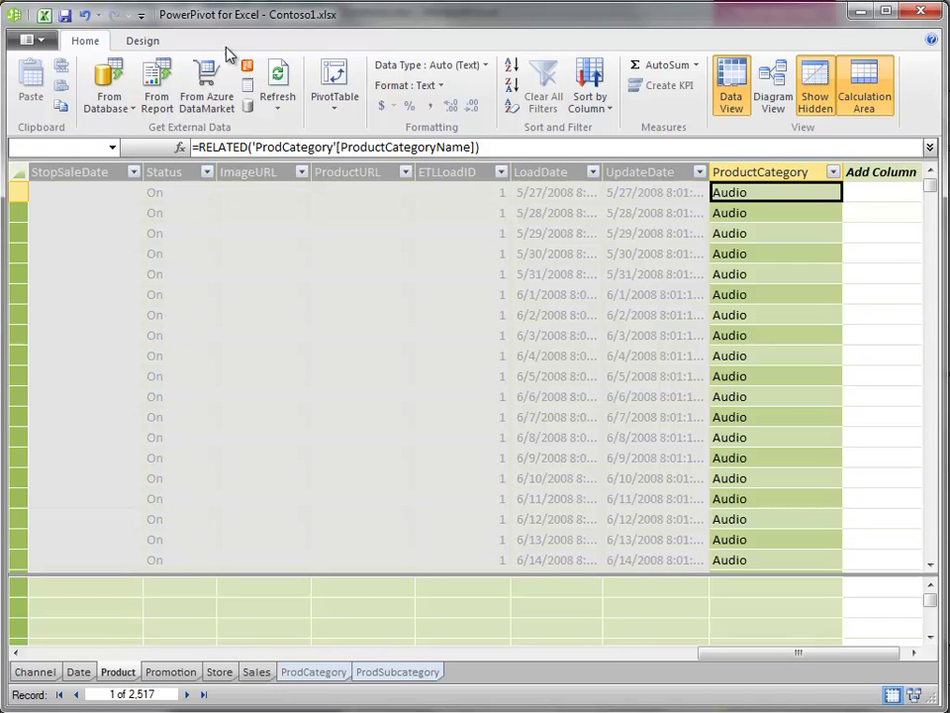
# Step: Review the Product table's relationships list from the Design options, then close it
pyautogui.click(151, 41)
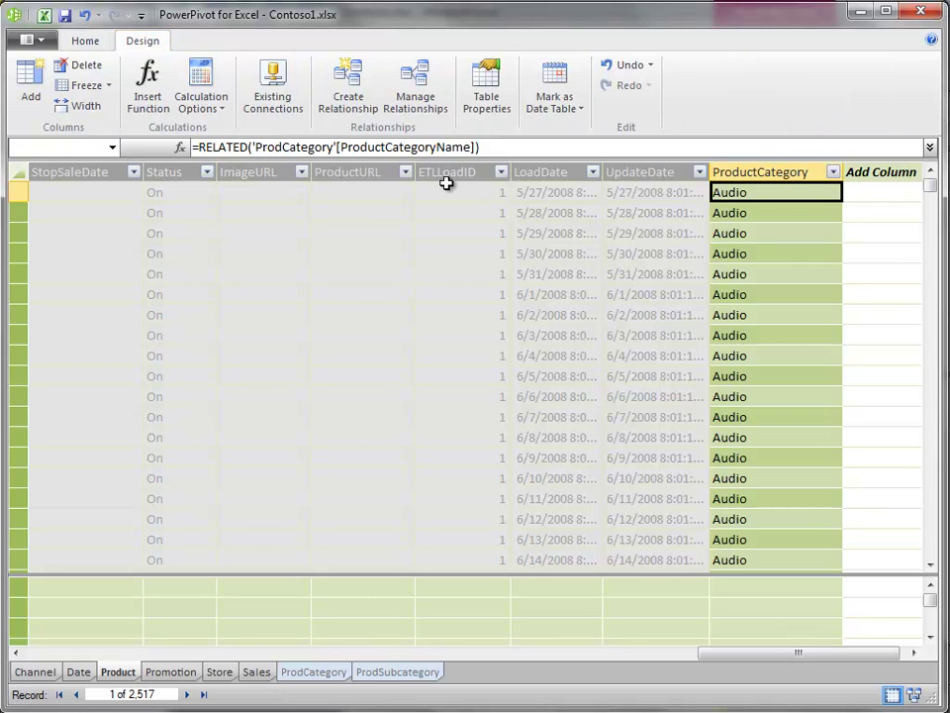
pyautogui.click(410, 87)
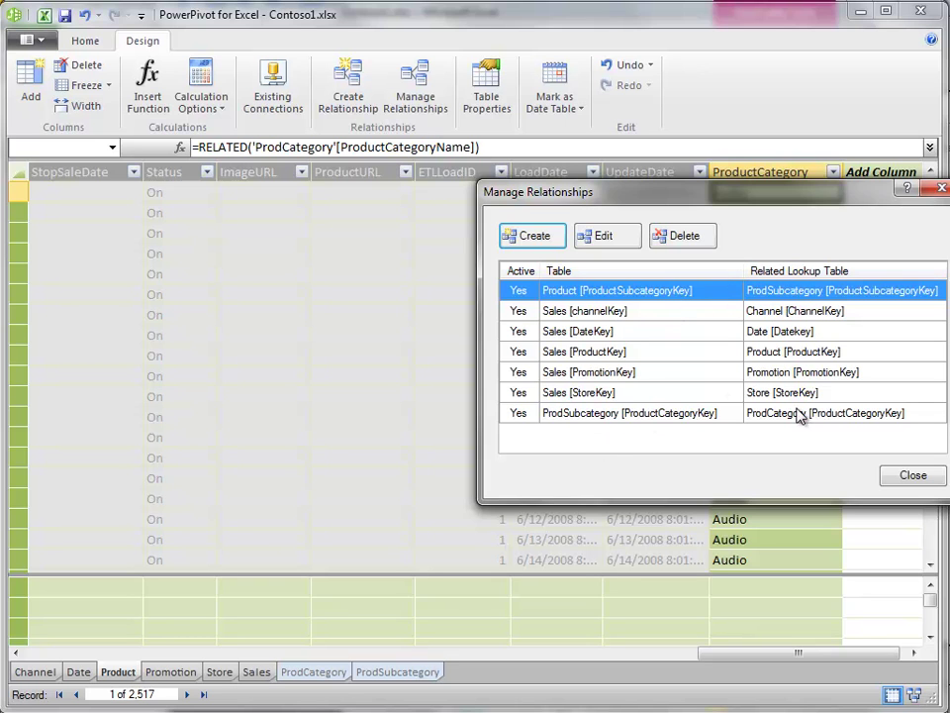
pyautogui.click(913, 476)
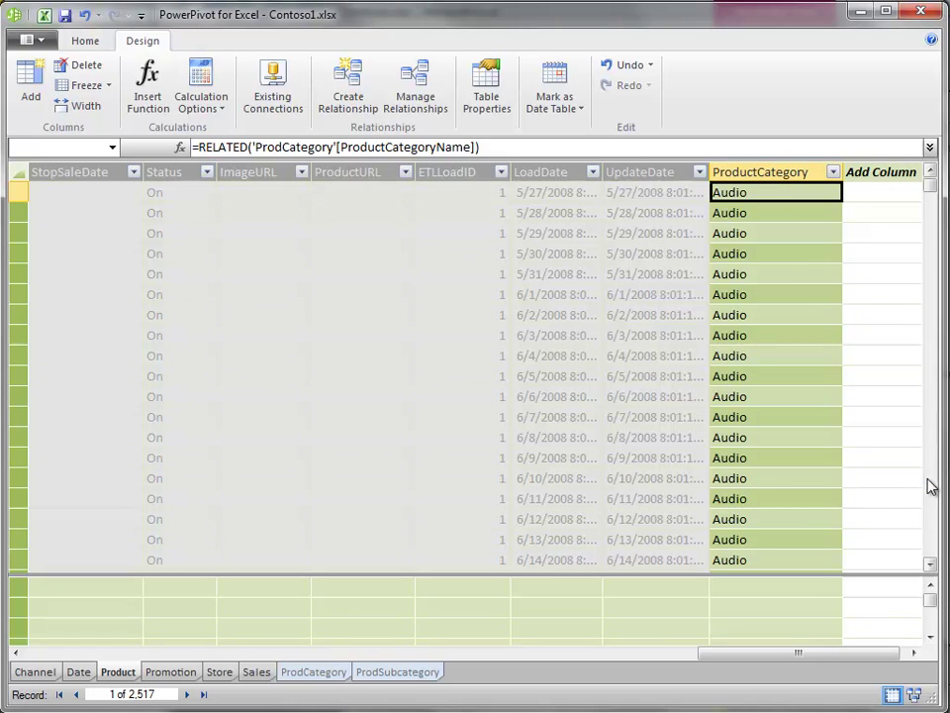
# Step: Add a new Product column named ProductSubcategory after ProductCategory
pyautogui.click(873, 172)
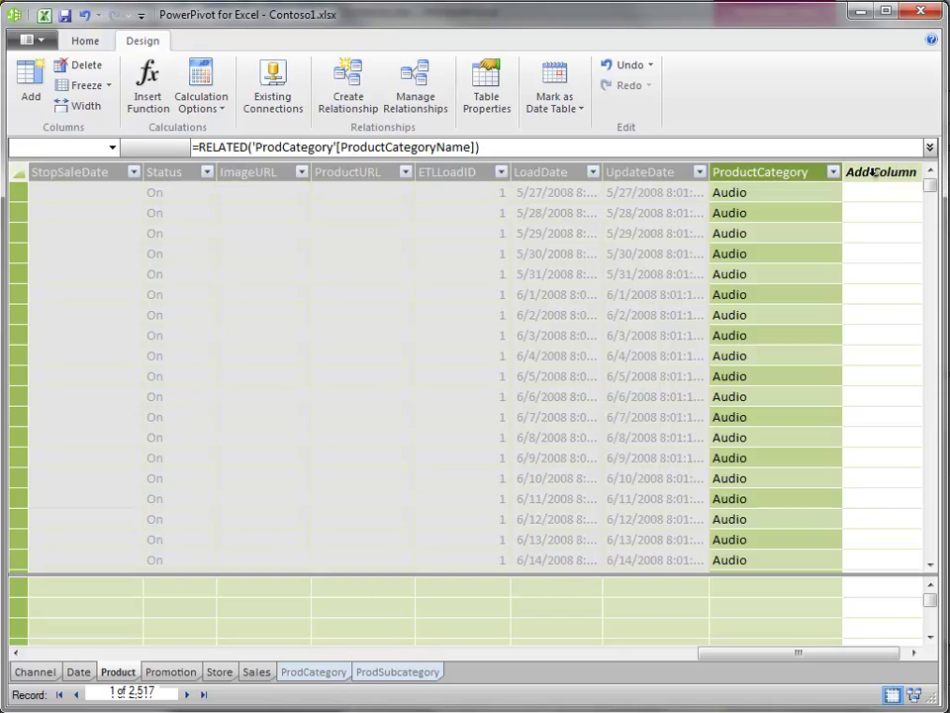
pyautogui.write('Product')
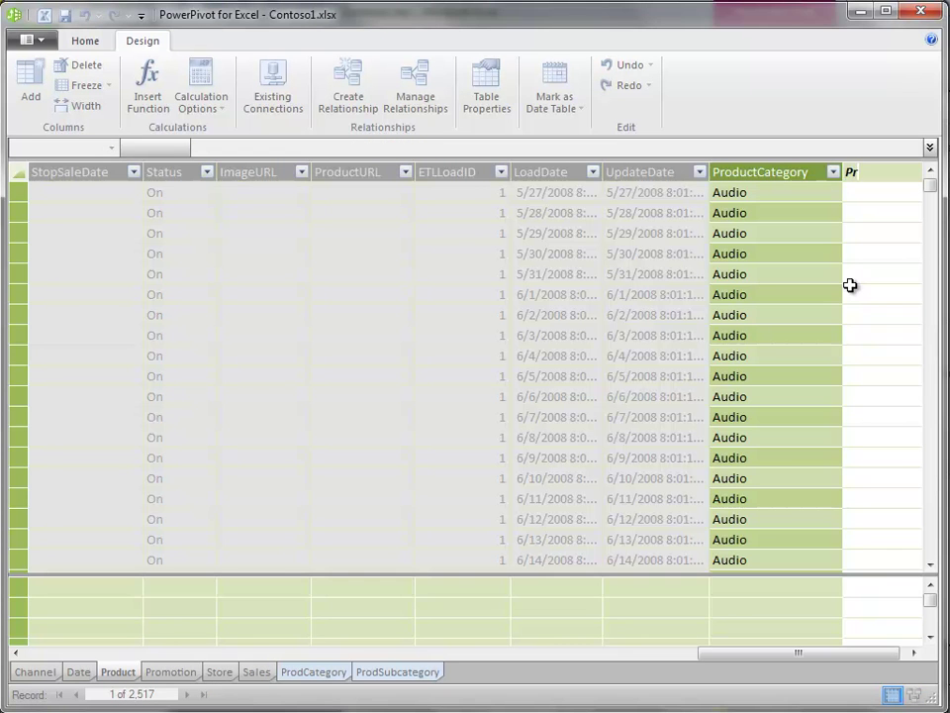
pyautogui.write('Sub')
pyautogui.write('cayte')
pyautogui.press('BackSpace')
pyautogui.press('BackSpace')
pyautogui.press('BackSpace')
pyautogui.write('tegory')
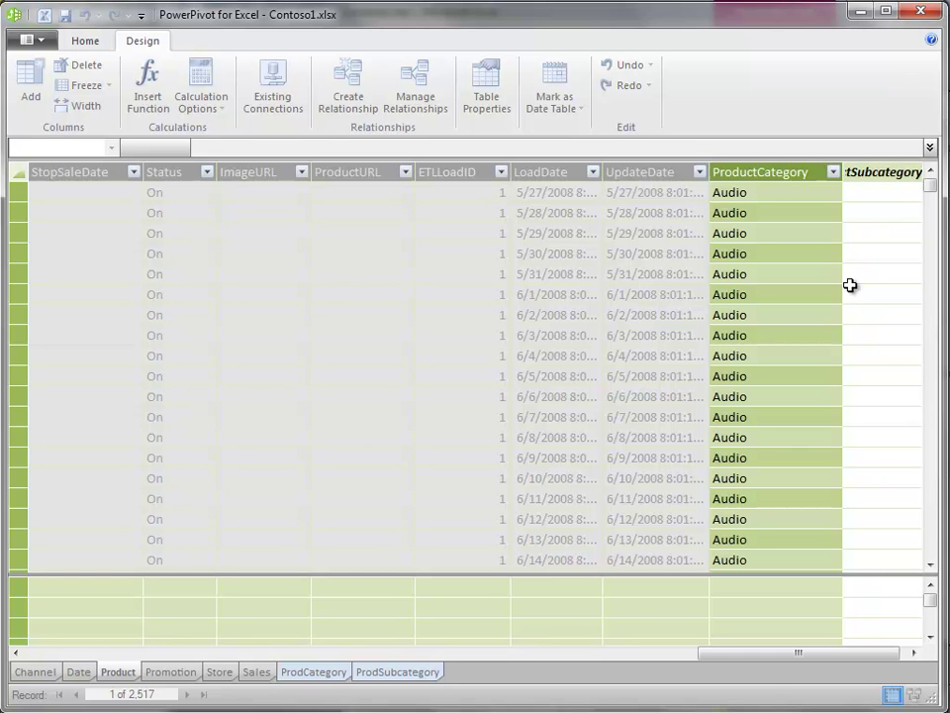
pyautogui.press('Return')
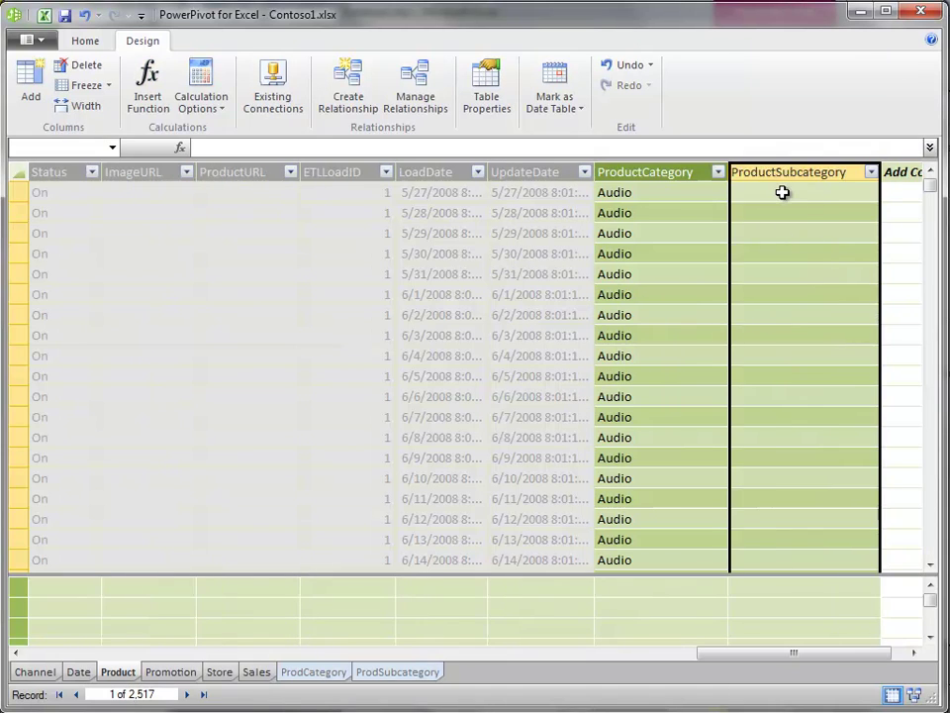
# Step: Fill the column with =RELATED('ProdSubcategory'[ProductSubcategoryName]), giving values like MP4&MP3
pyautogui.click(782, 193)
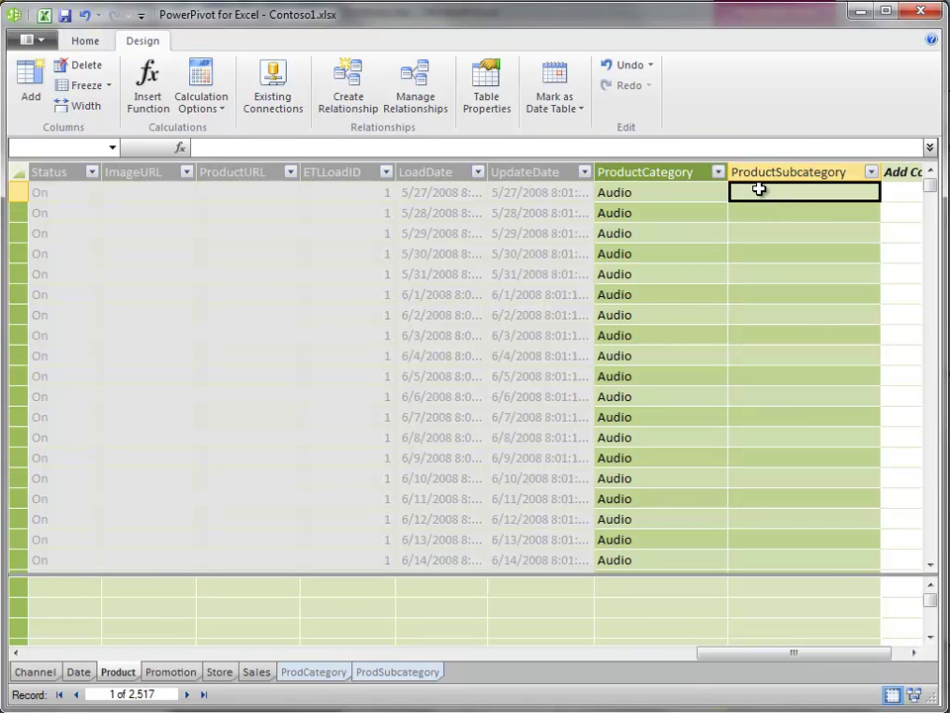
pyautogui.click(397, 146)
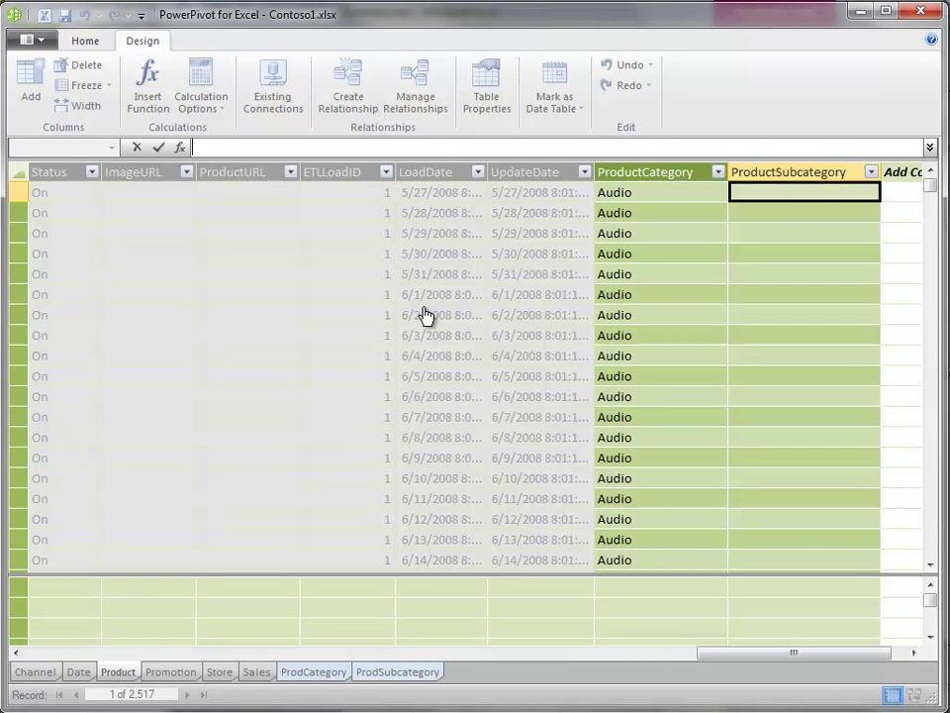
pyautogui.write('=')
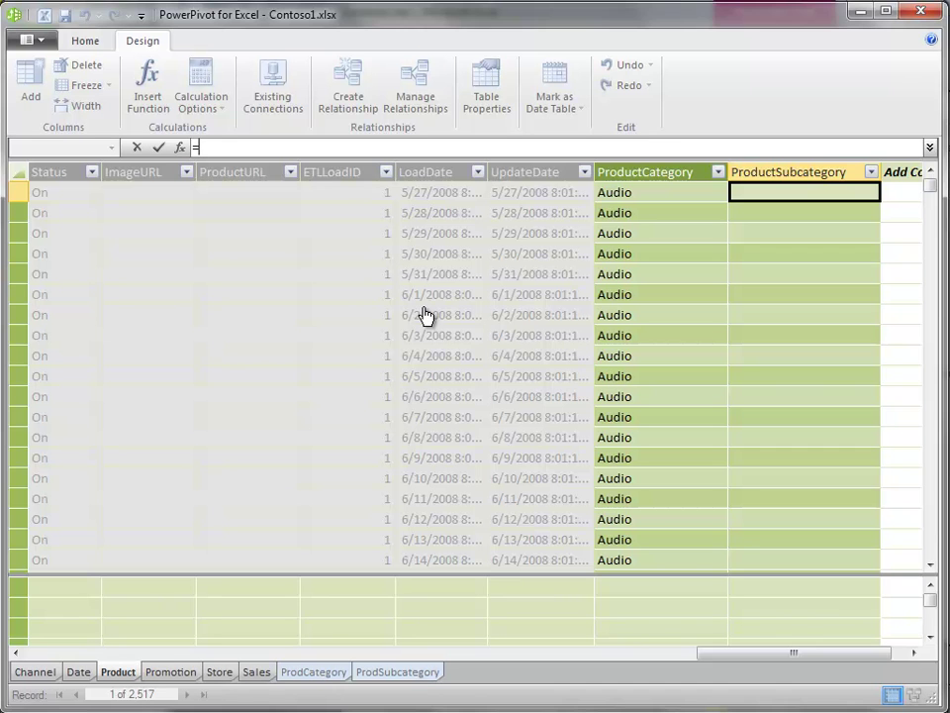
pyautogui.write('RELATED(')
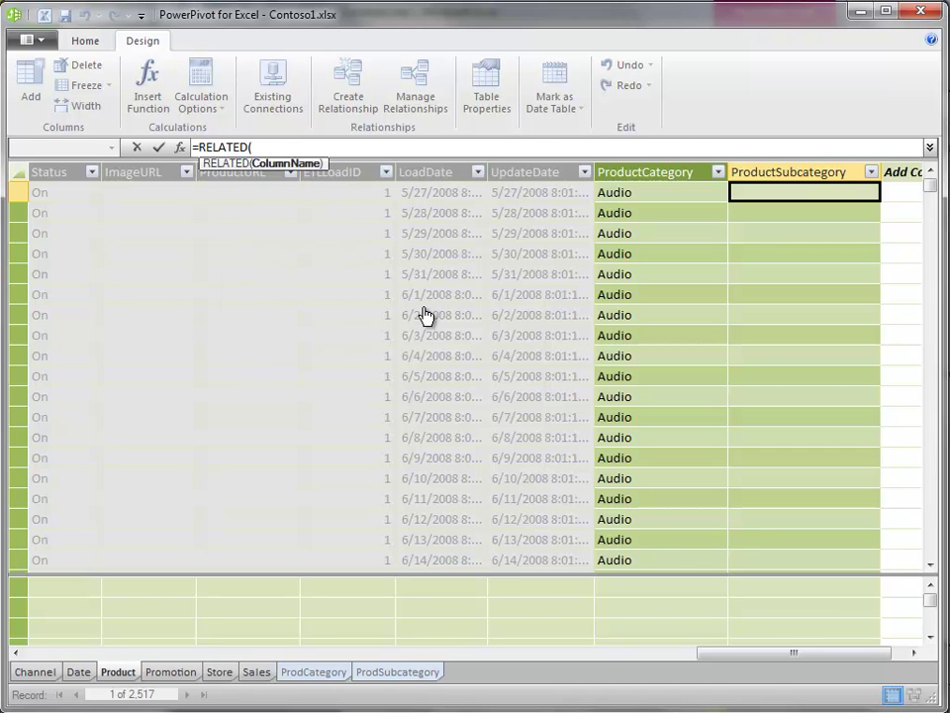
pyautogui.write("'")
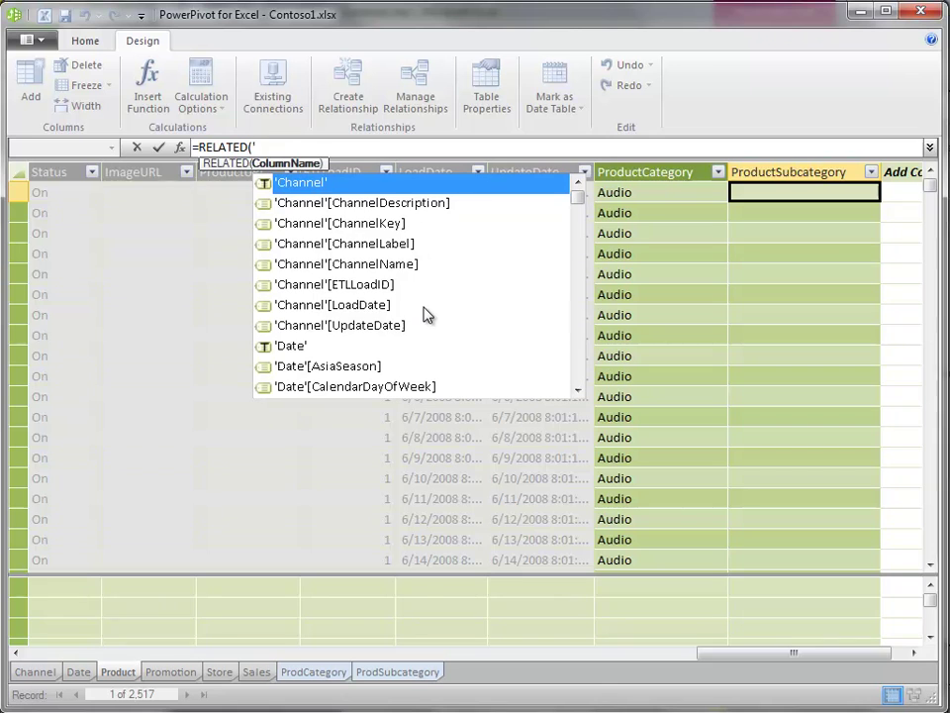
pyautogui.write('P')
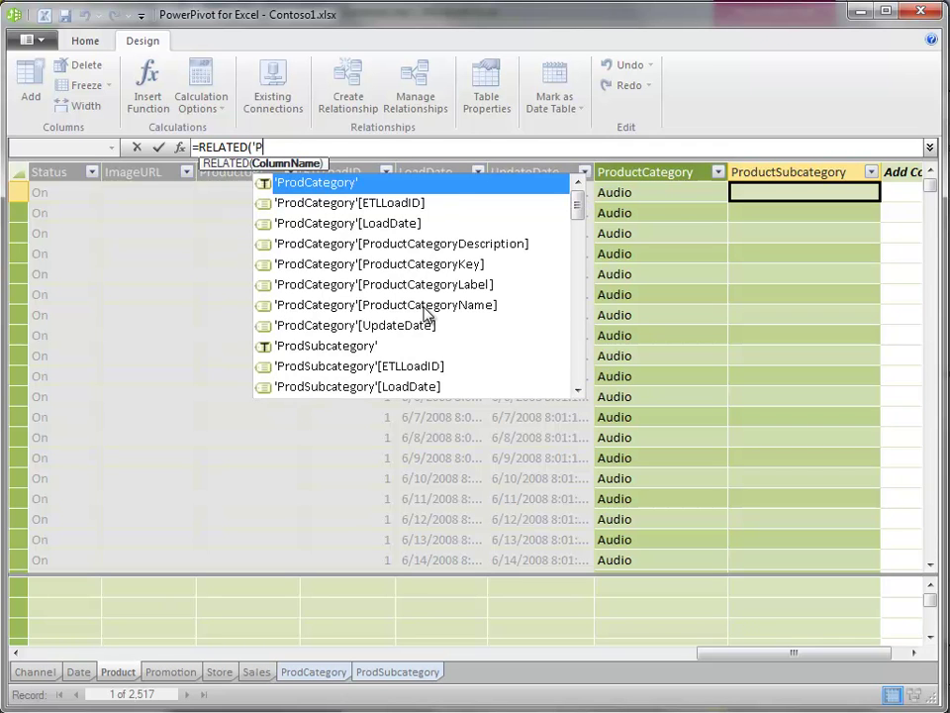
pyautogui.press('Down')
pyautogui.press('Down')
pyautogui.press('Down')
pyautogui.press('Down')
pyautogui.press('Down')
pyautogui.press('Down')
pyautogui.press('Down')
pyautogui.press('Down')
pyautogui.press('Down')
pyautogui.press('Down')
pyautogui.press('Down')
pyautogui.press('Down')
pyautogui.press('Down')
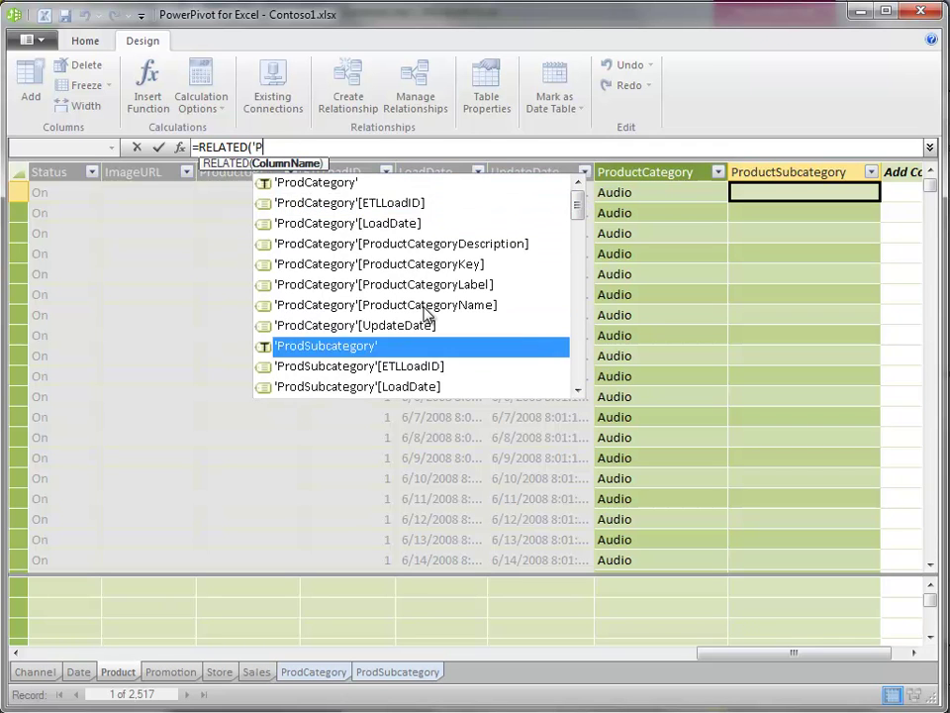
pyautogui.press('Down')
pyautogui.press('Down')
pyautogui.press('Down')
pyautogui.press('Down')
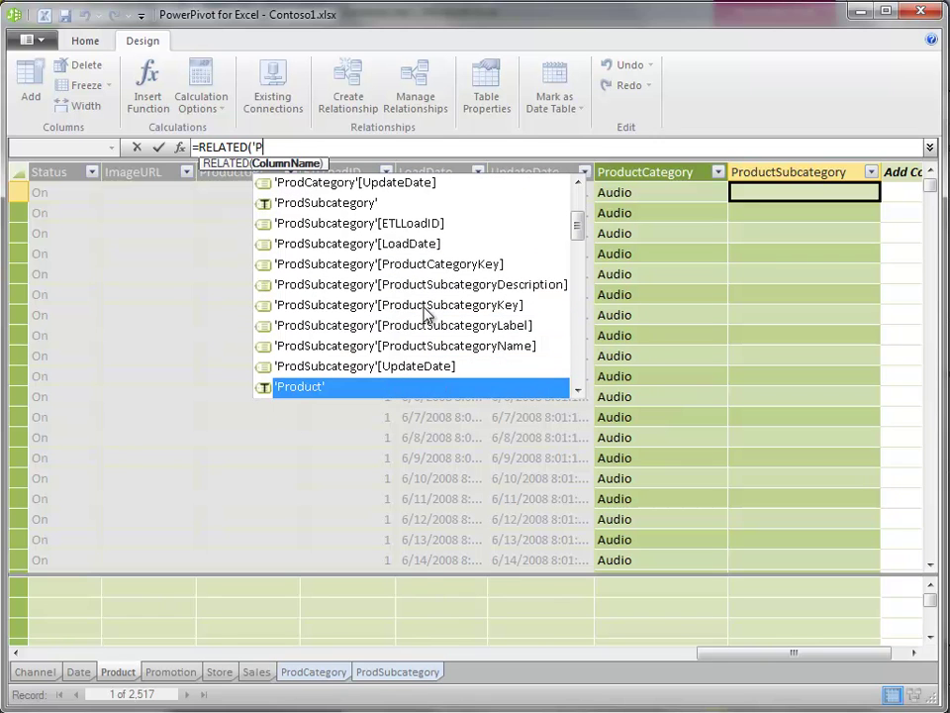
pyautogui.press('Up')
pyautogui.press('Up')
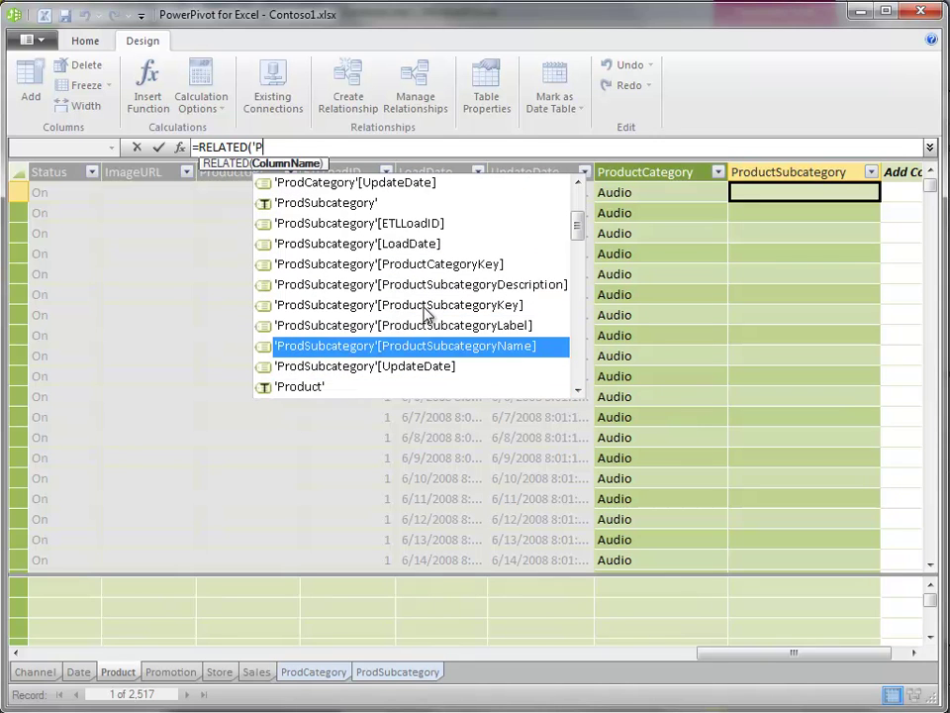
pyautogui.press('Tab')
pyautogui.write(')')
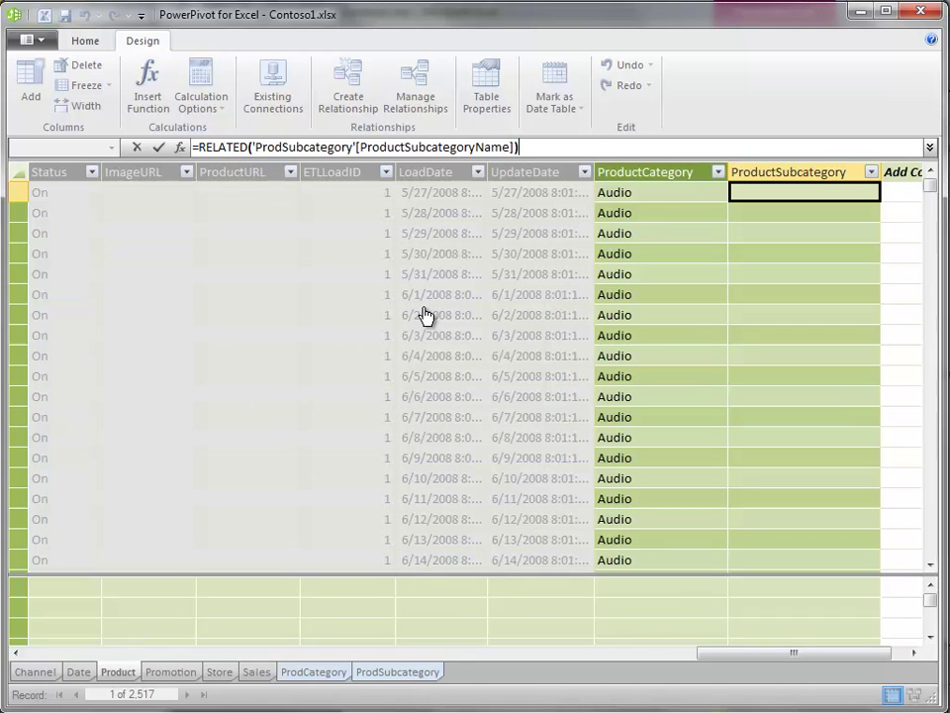
pyautogui.press('Return')
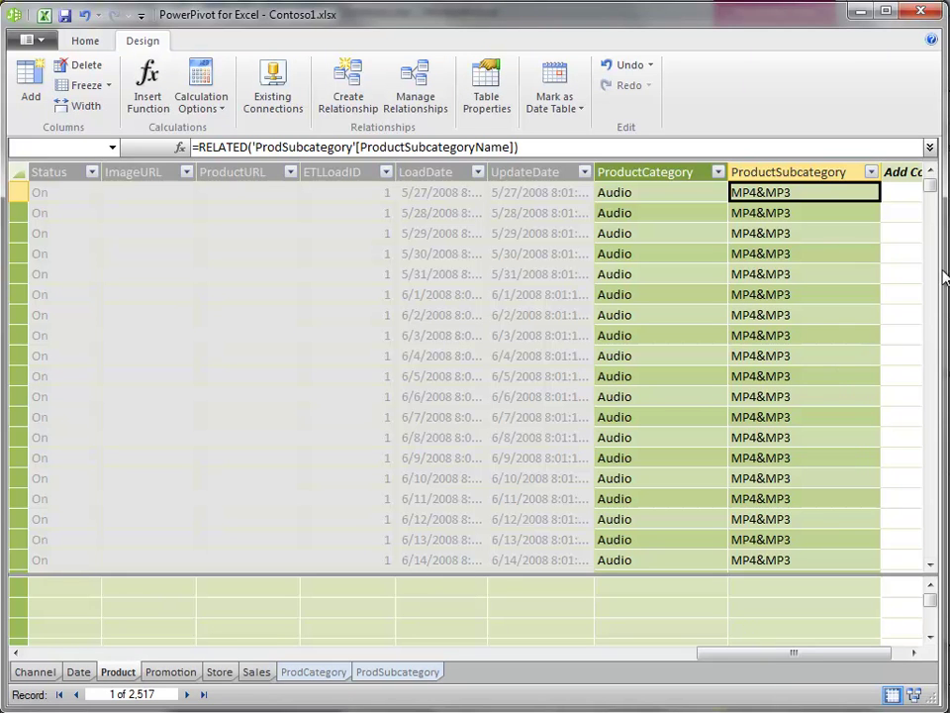
pyautogui.moveTo(930, 189)
pyautogui.mouseDown()
pyautogui.moveTo(929, 368)
pyautogui.moveTo(928, 176)
pyautogui.mouseUp()
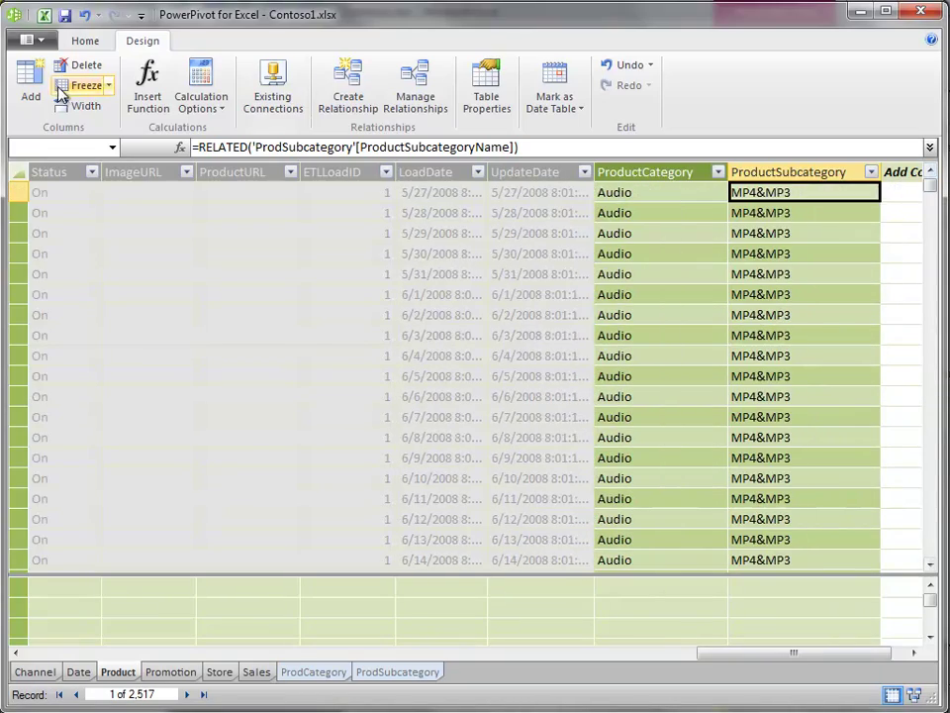
# Step: Refresh Excel's field list and add ProductCategory, then ProductSubcategory, to the pivot Row Labels
pyautogui.click(44, 14)
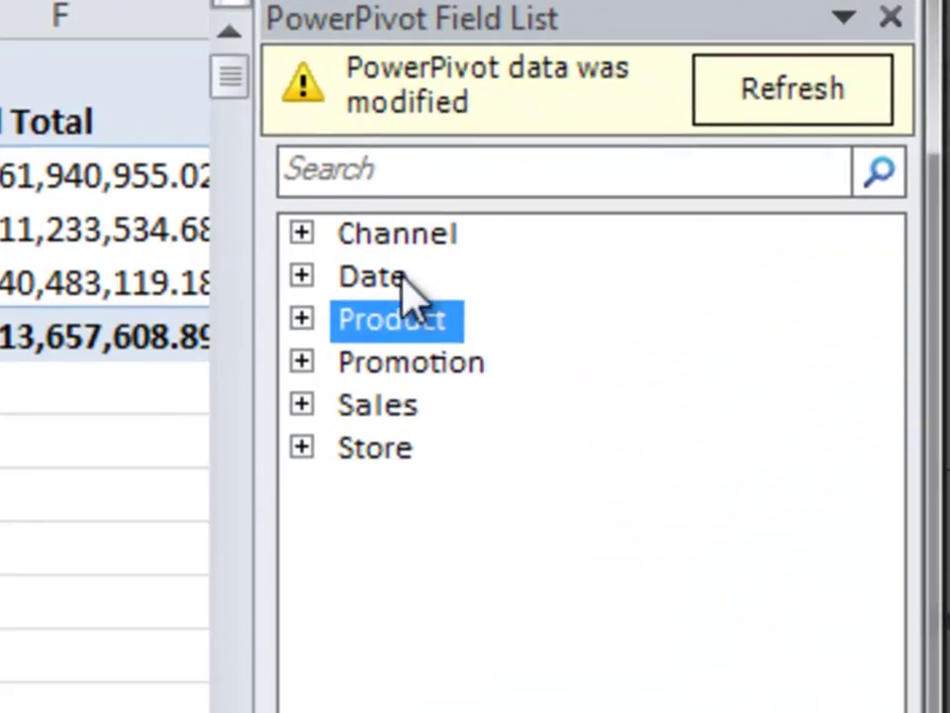
pyautogui.click(788, 121)
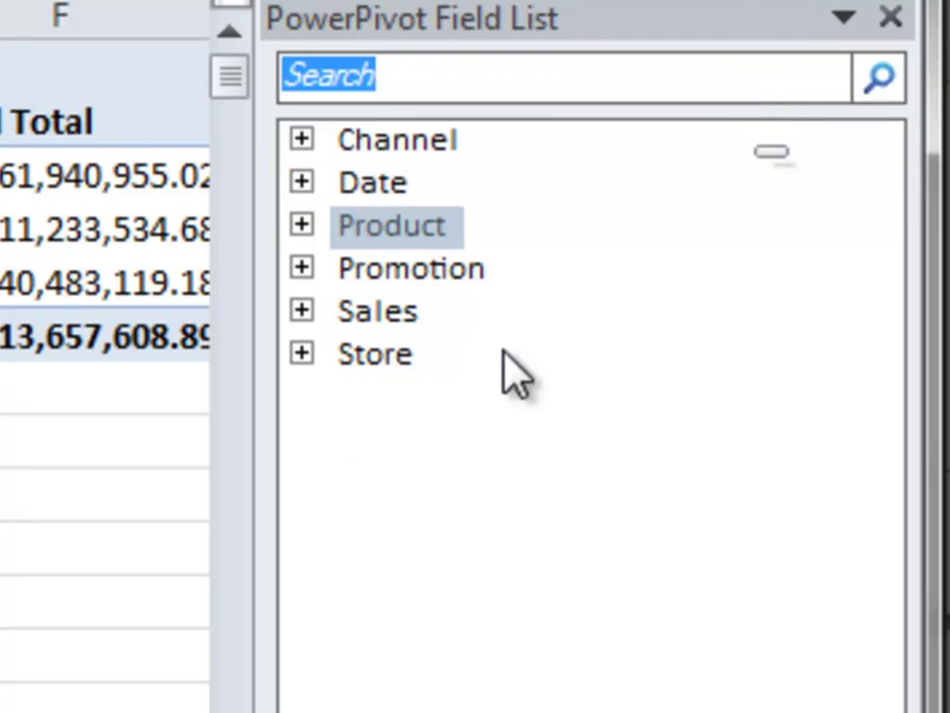
pyautogui.click(300, 227)
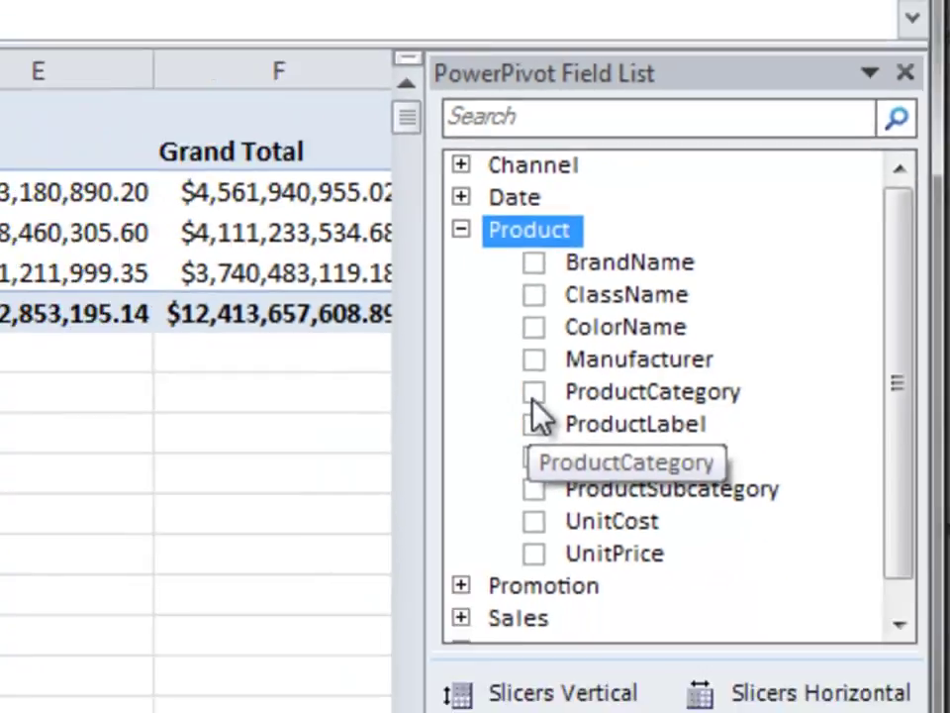
pyautogui.click(398, 439)
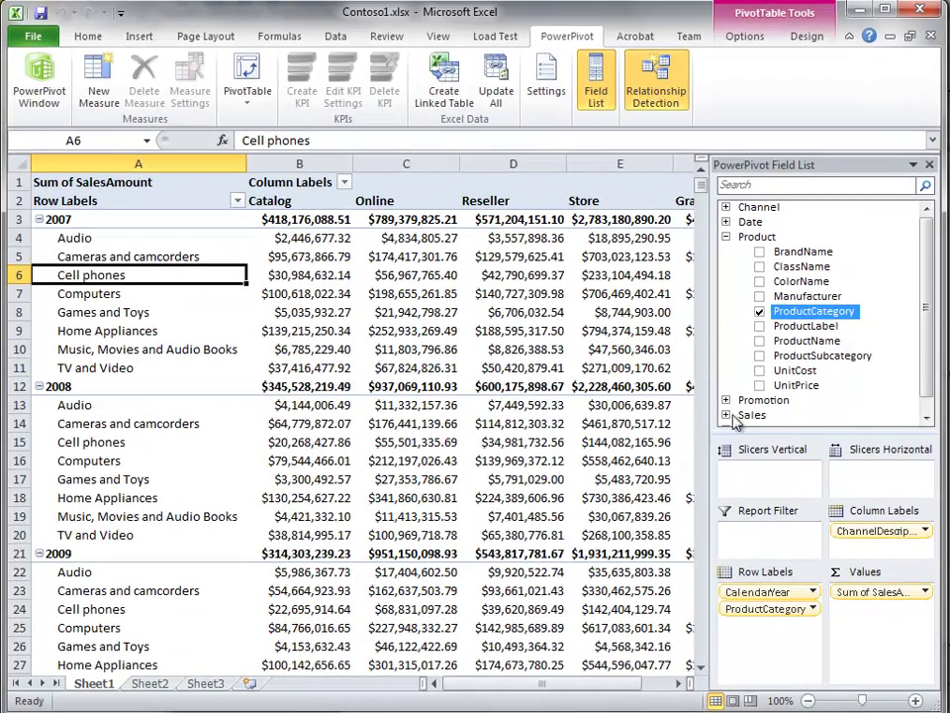
pyautogui.click(760, 357)
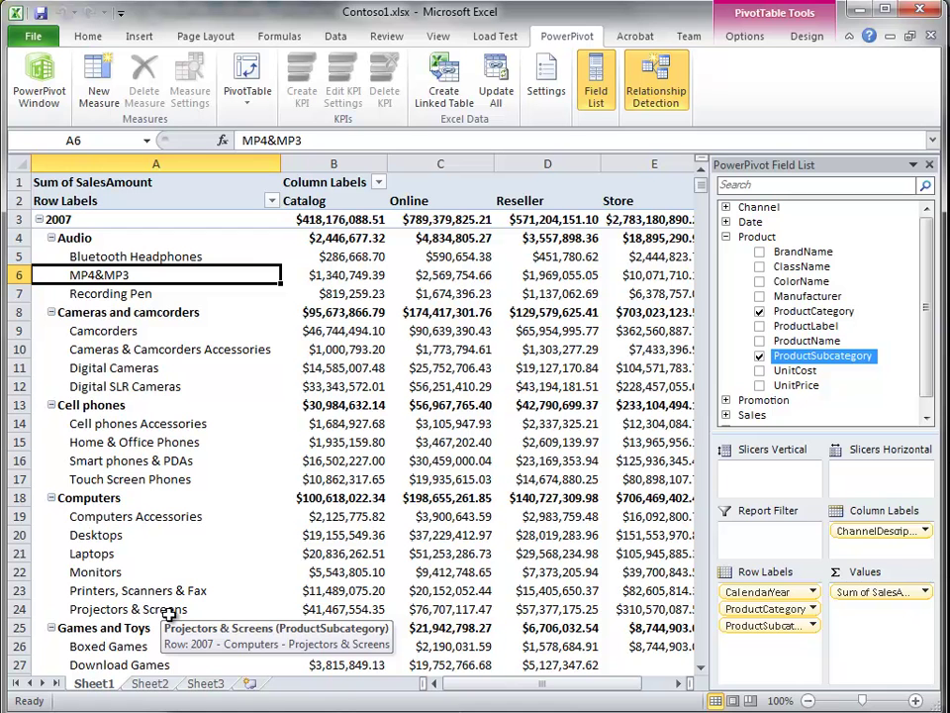
# Step: Return to the PowerPivot window showing the Product table's new category columns
pyautogui.click(41, 87)
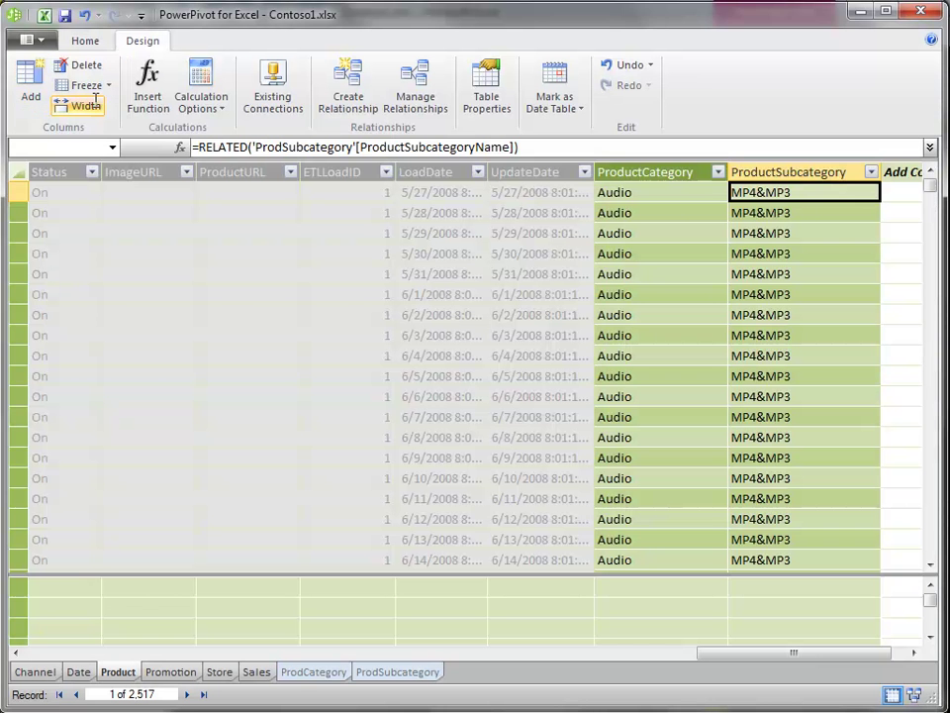